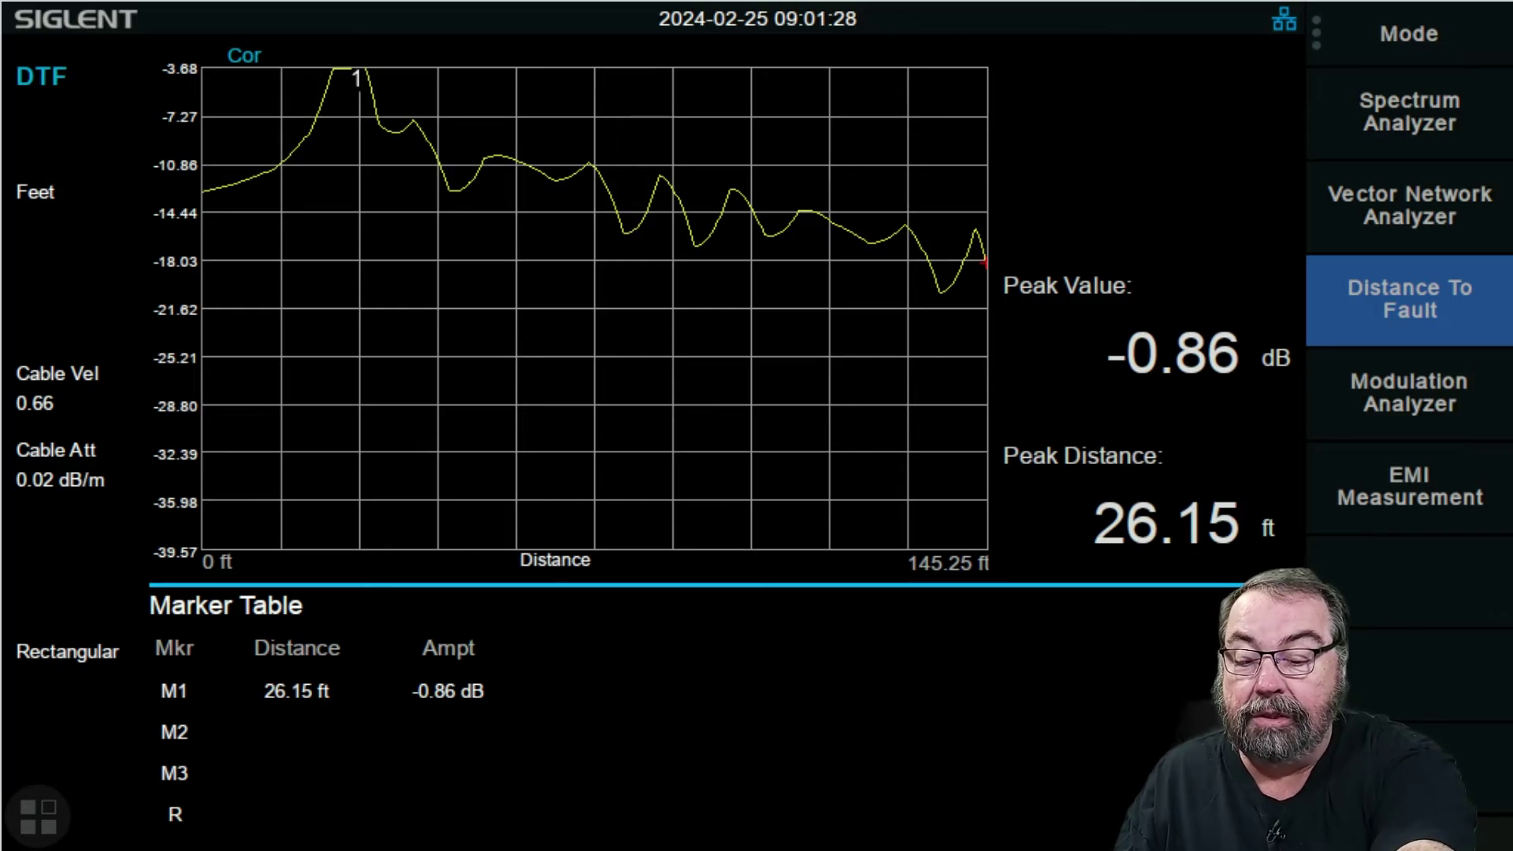
# Step: Switch the analyzer into Modulation Analyzer mode
pyautogui.click(1409, 393)
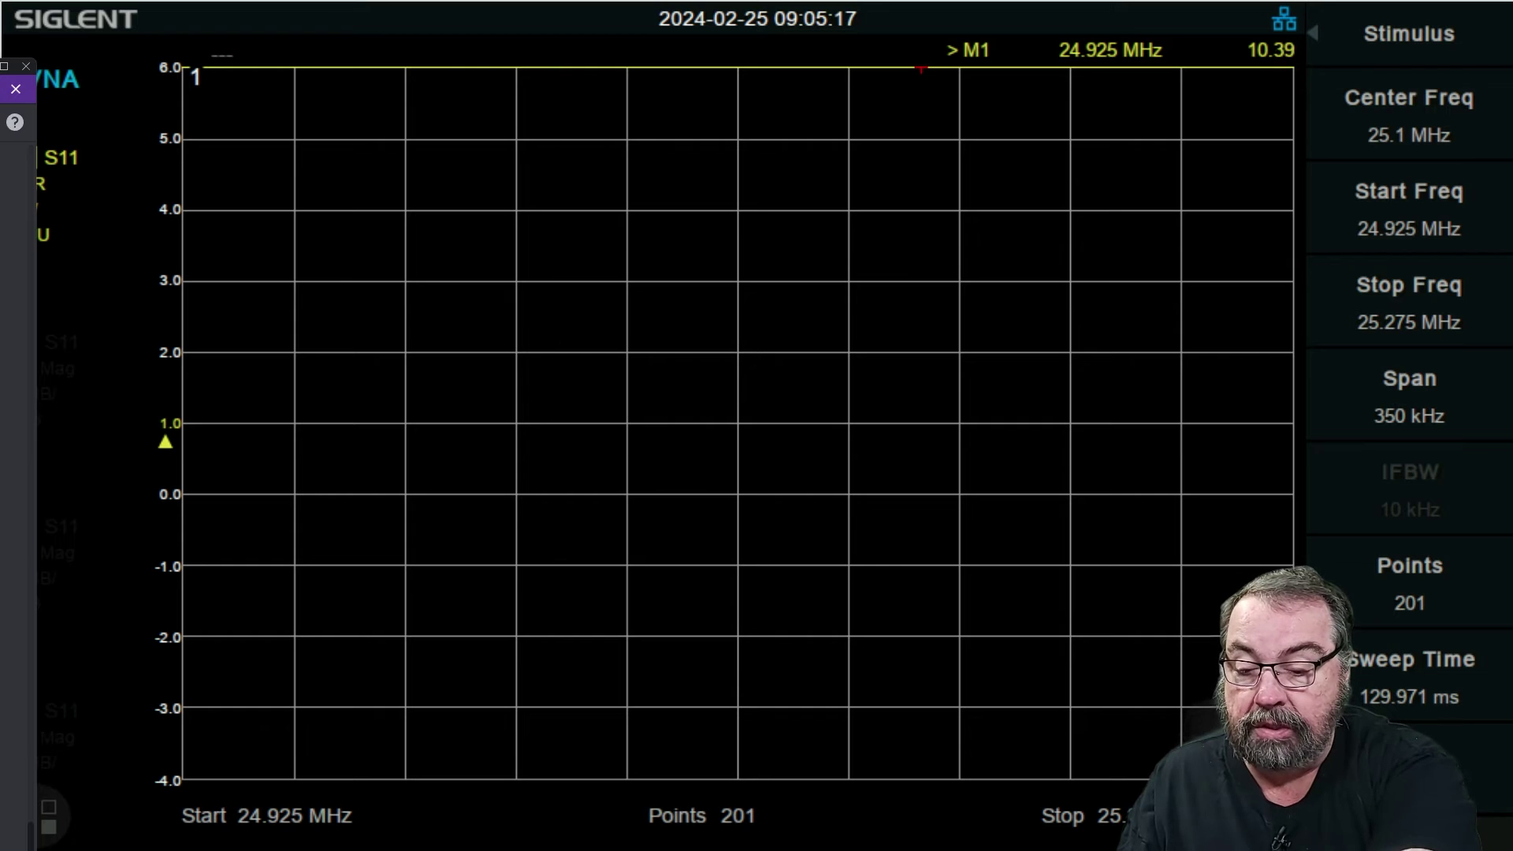
# Step: Set the sweep to start at 28 MHz and stop at 29.7 MHz
pyautogui.click(1409, 207)
pyautogui.write('28')
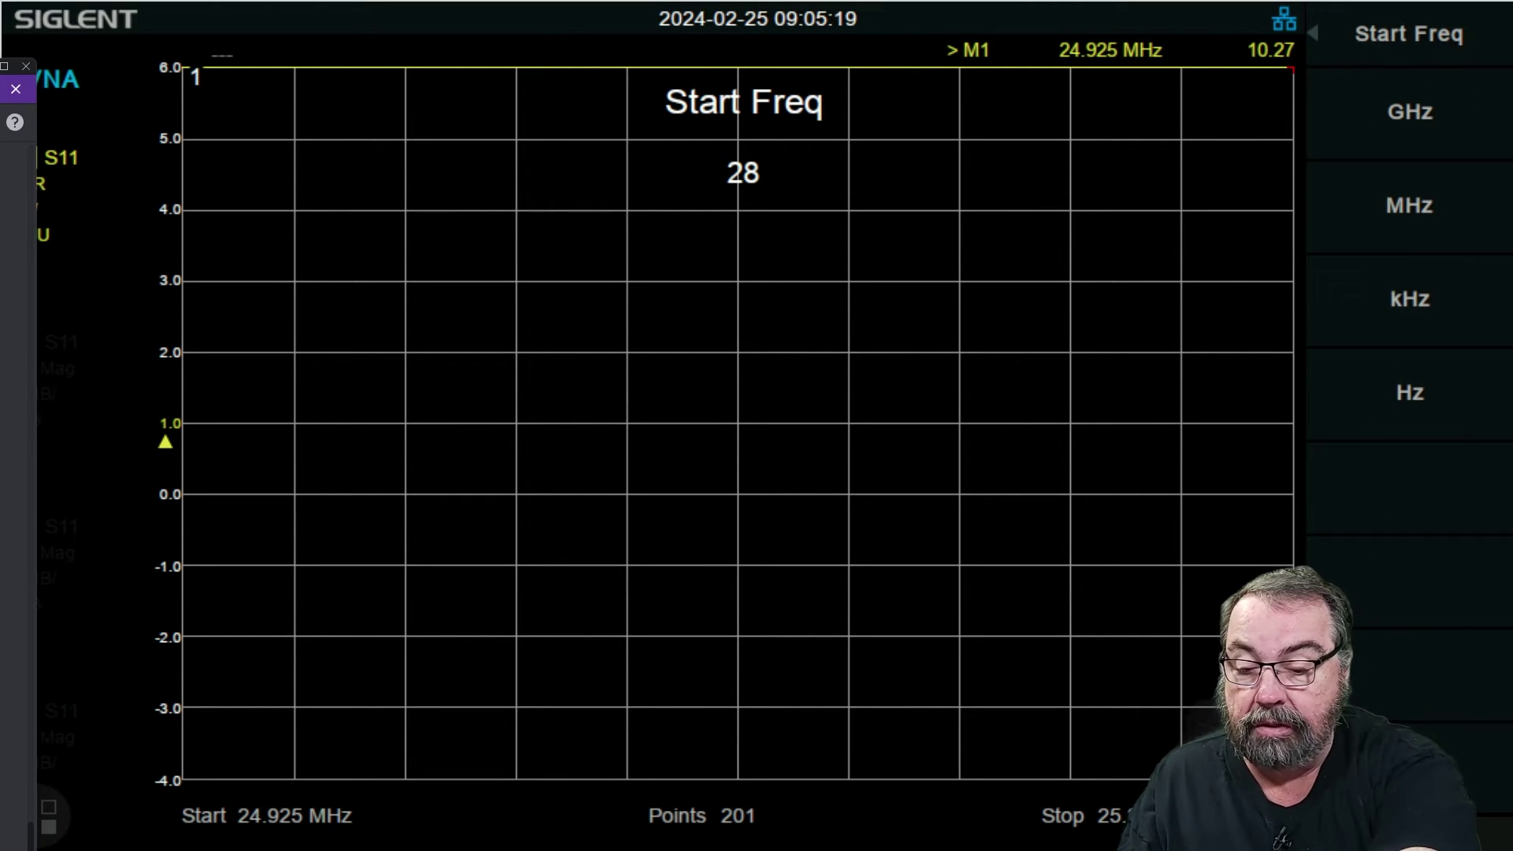
pyautogui.press('Return')
pyautogui.click(1409, 300)
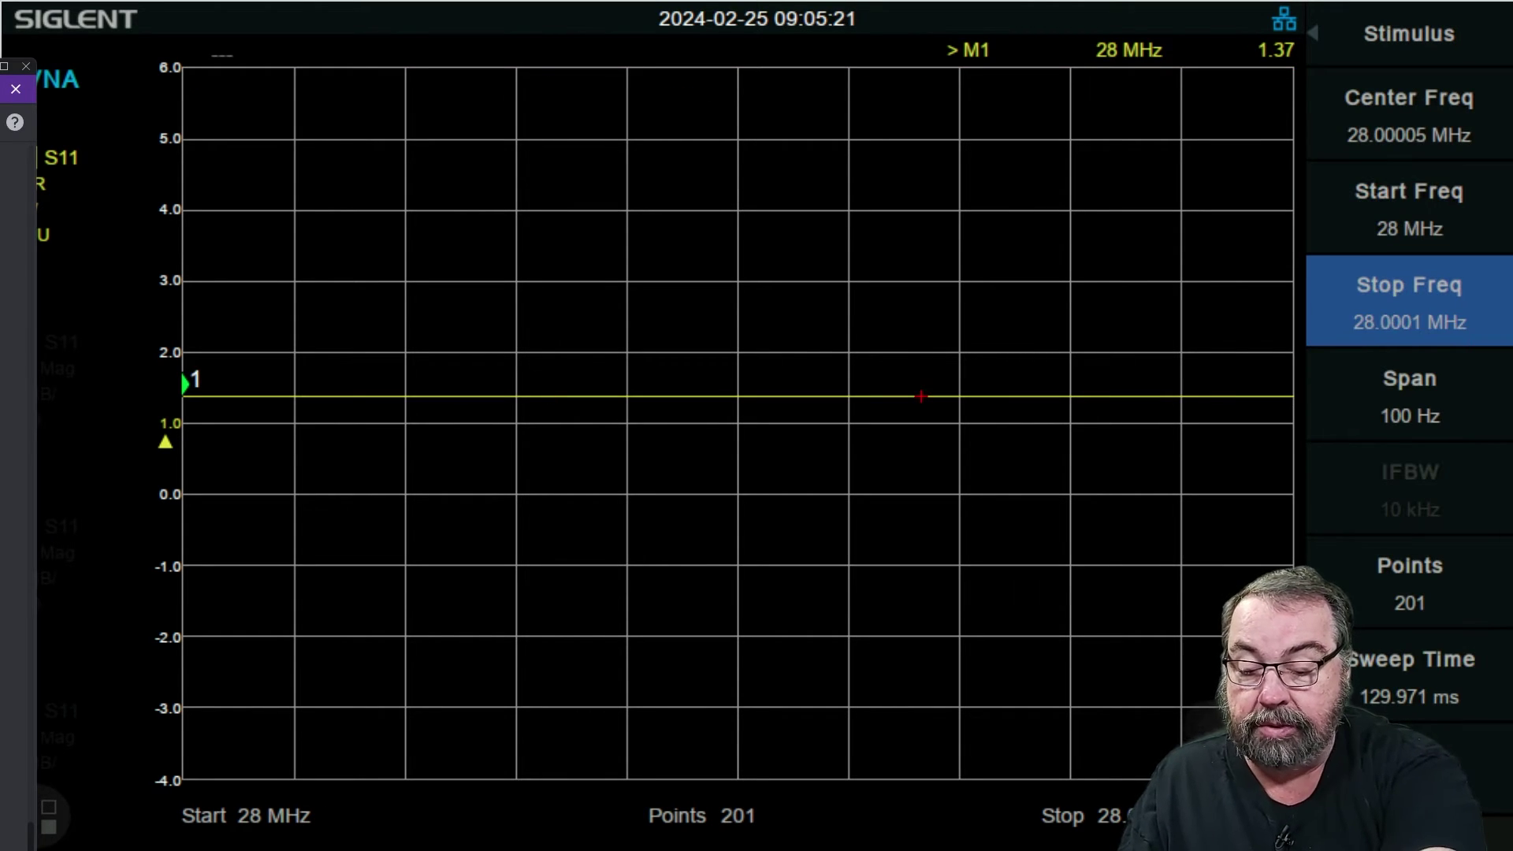
pyautogui.write('29.7')
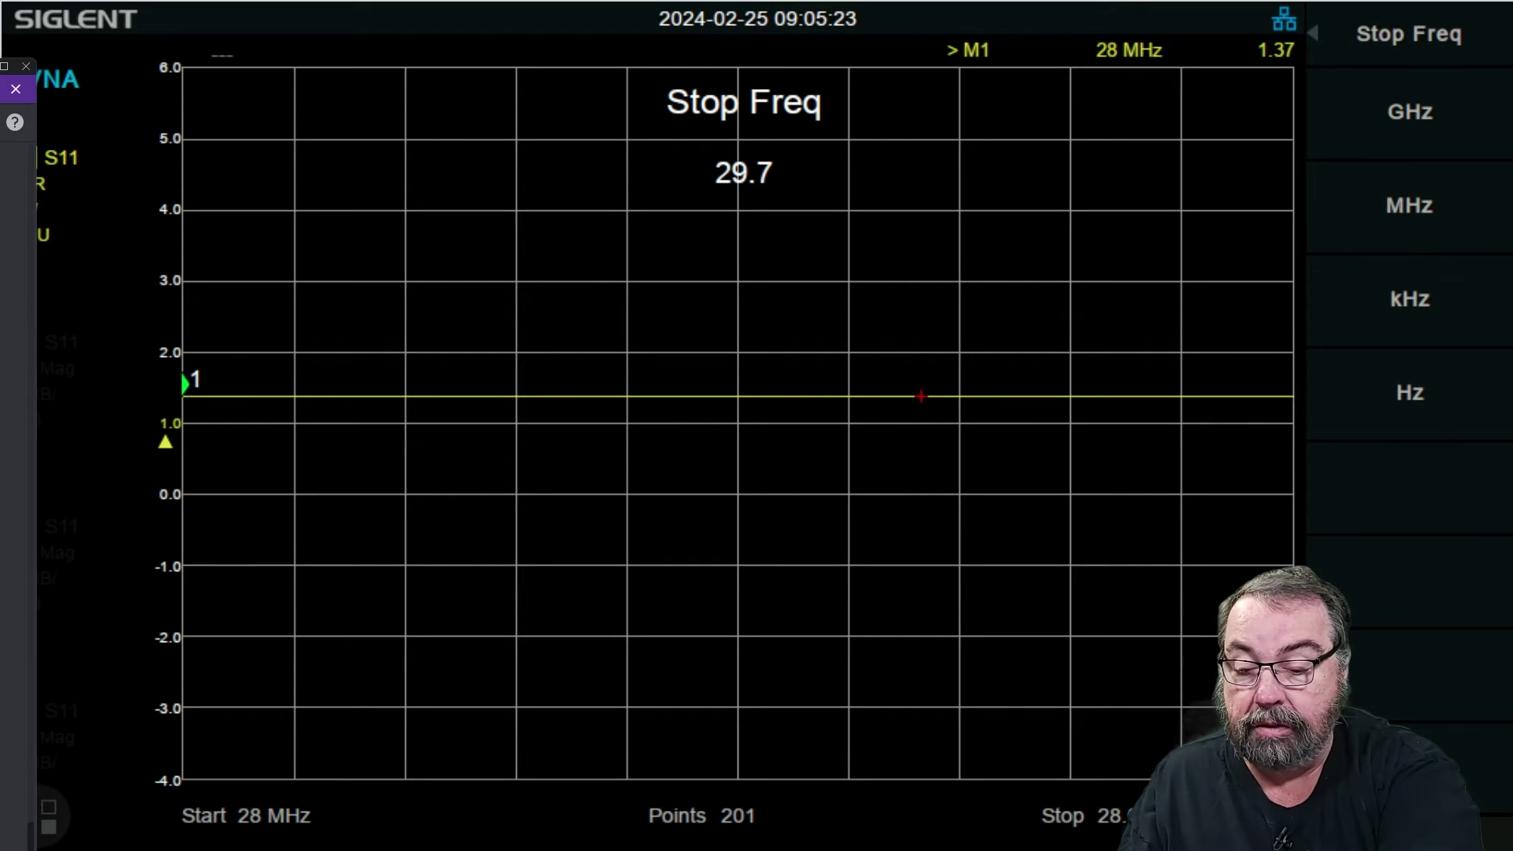
pyautogui.press('Return')
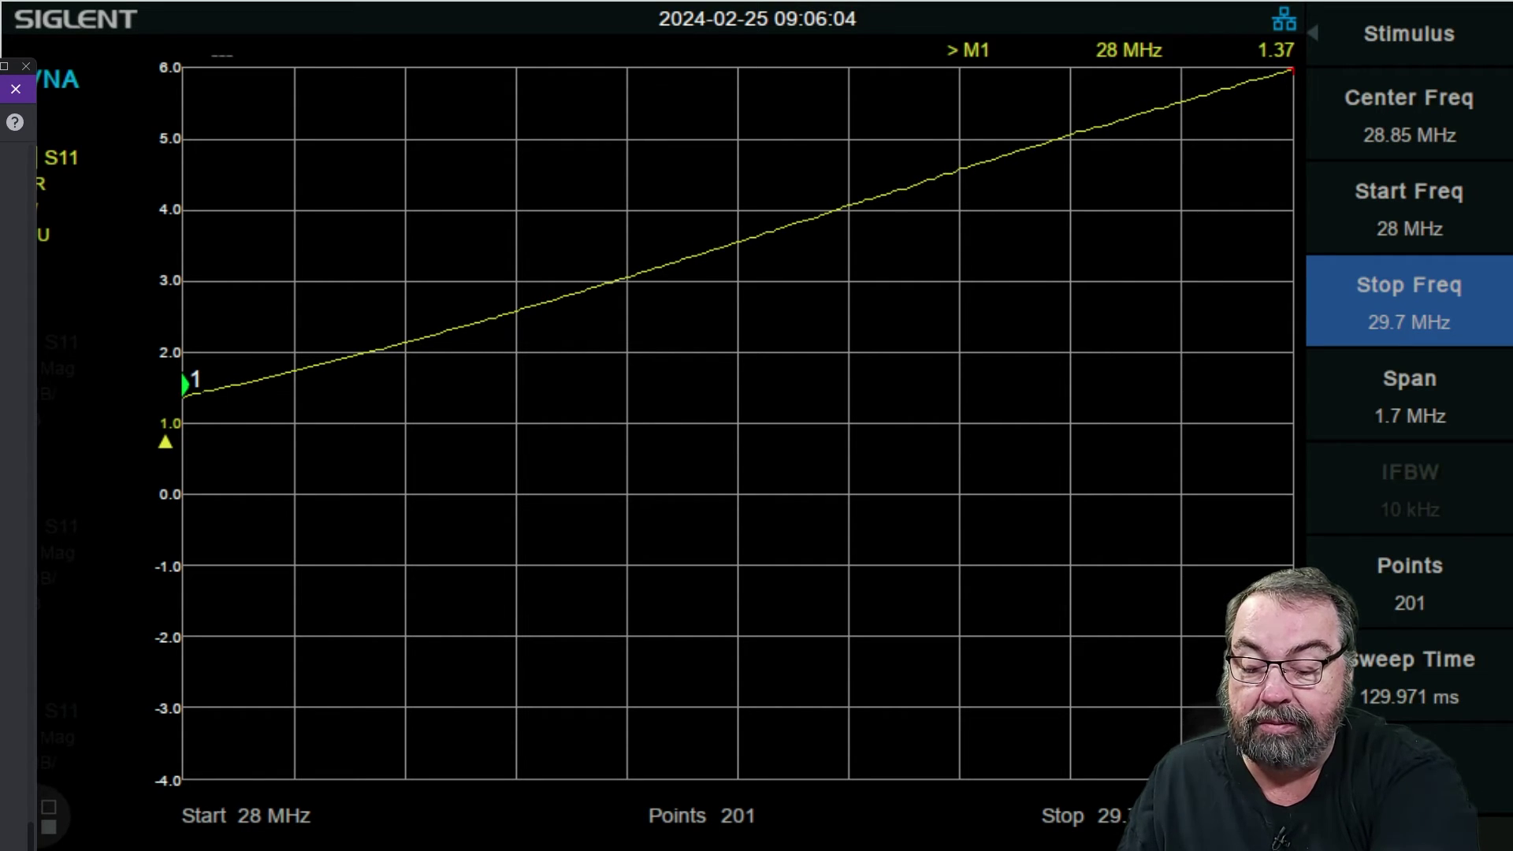
# Step: Change the sweep points to 800, then raise them to 1000
pyautogui.click(1410, 583)
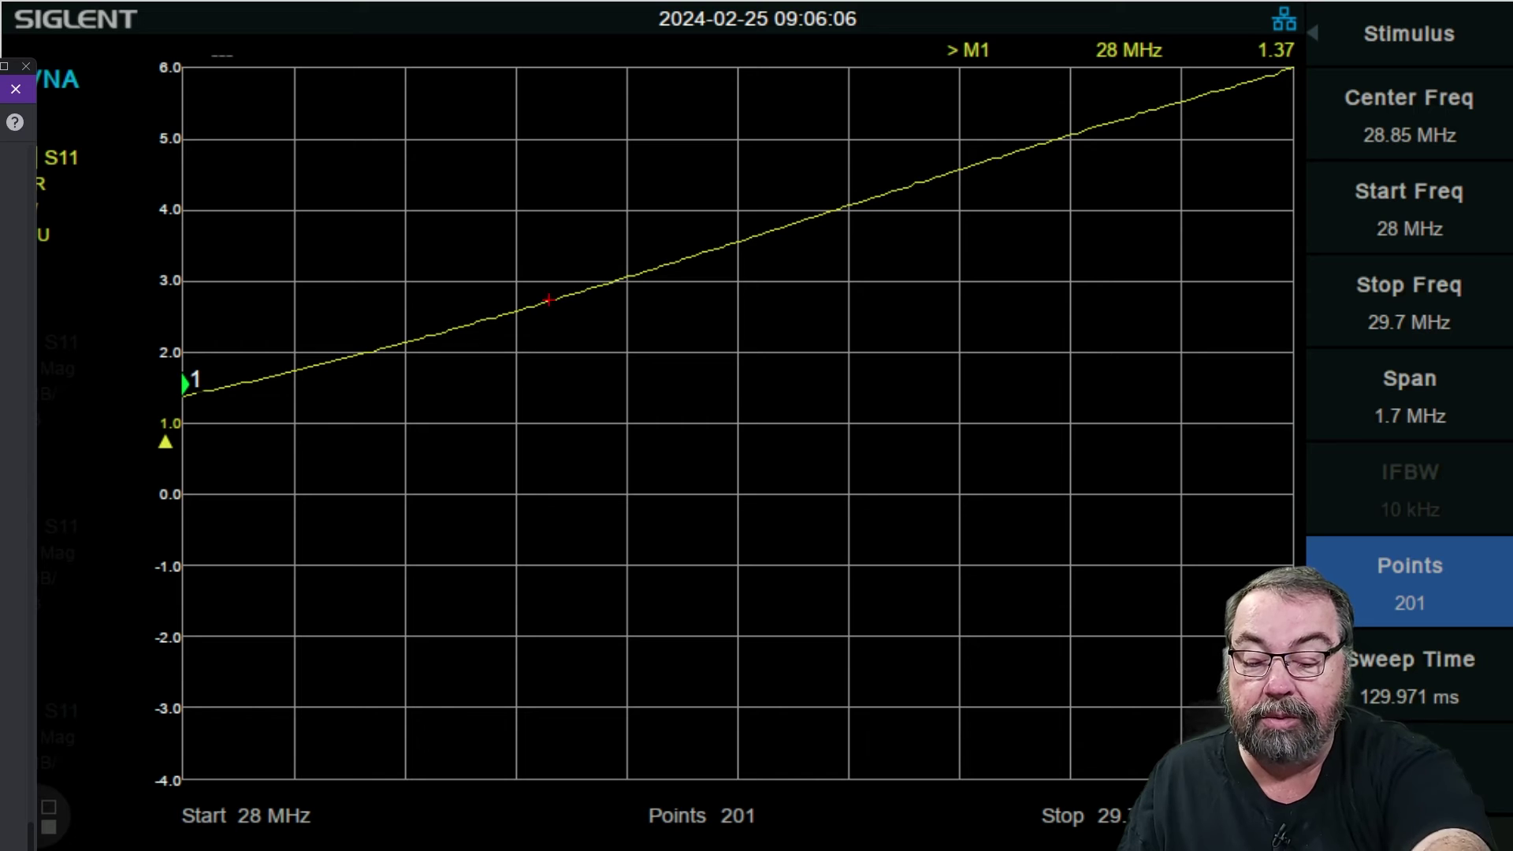
pyautogui.write('800')
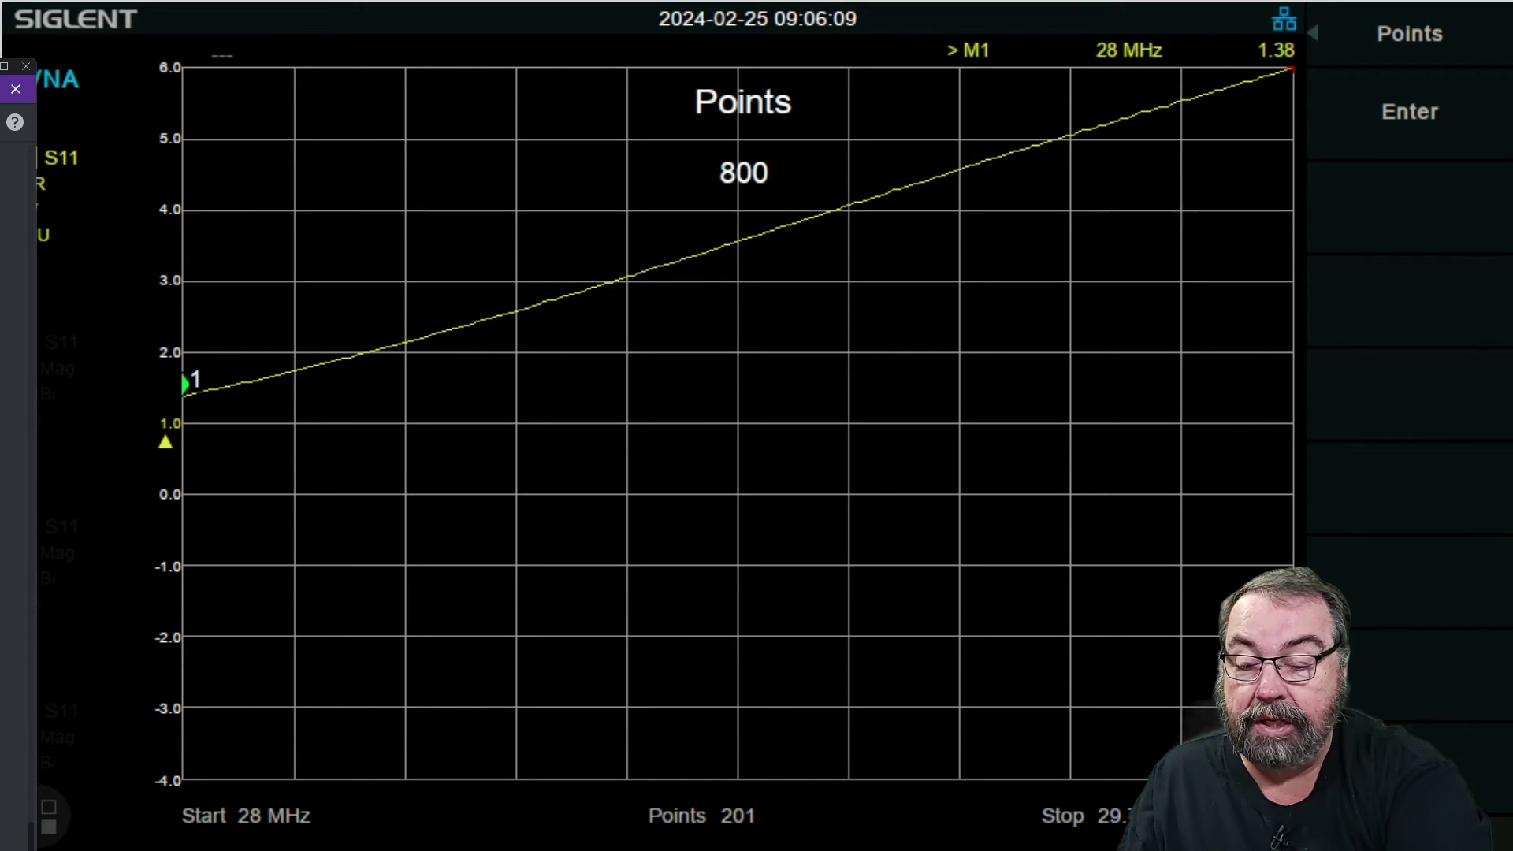
pyautogui.press('Return')
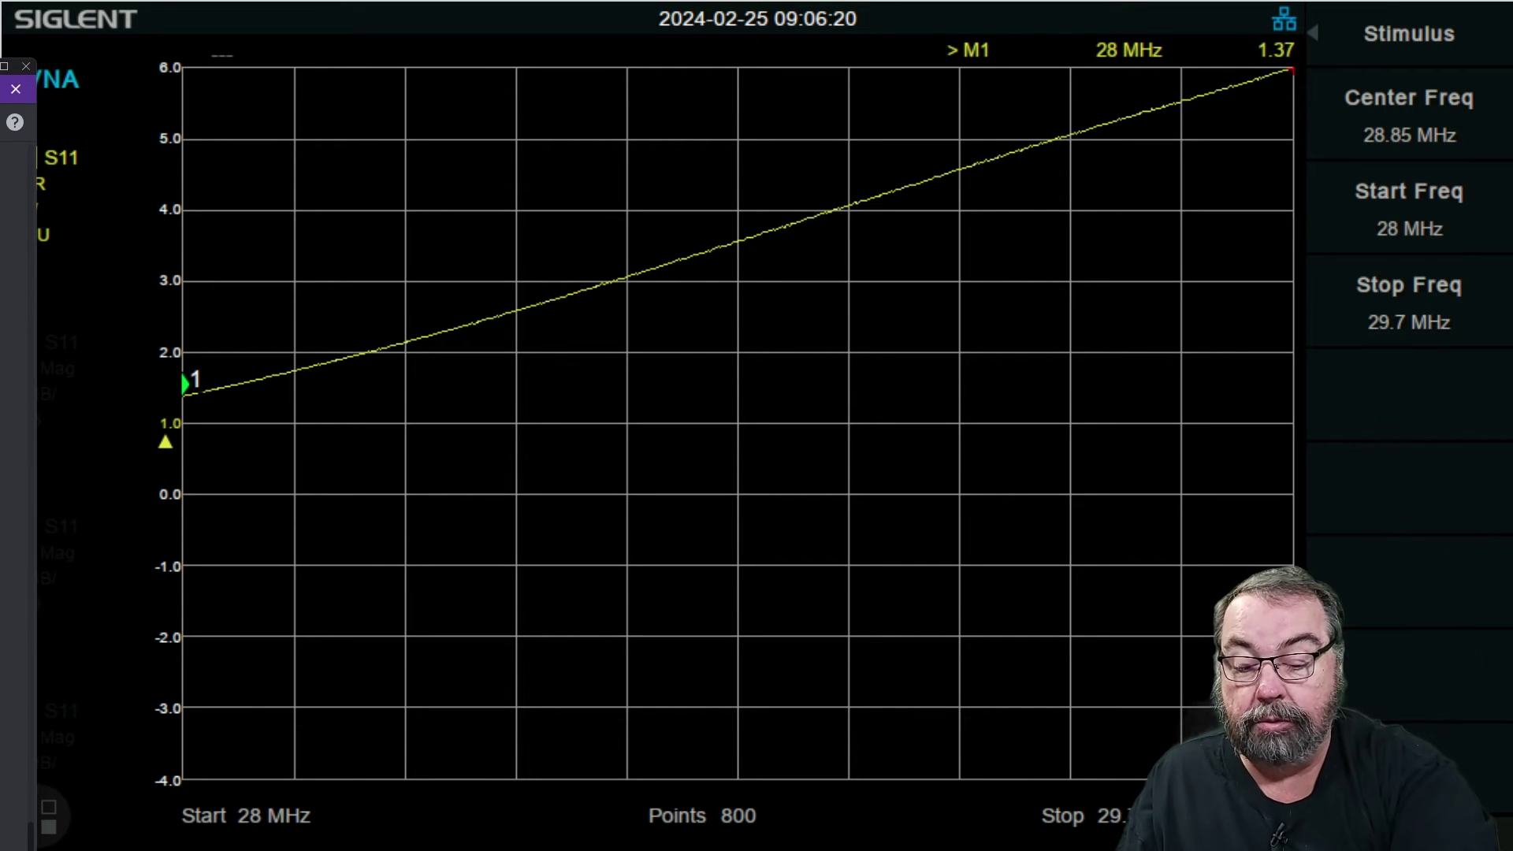
pyautogui.write('1000')
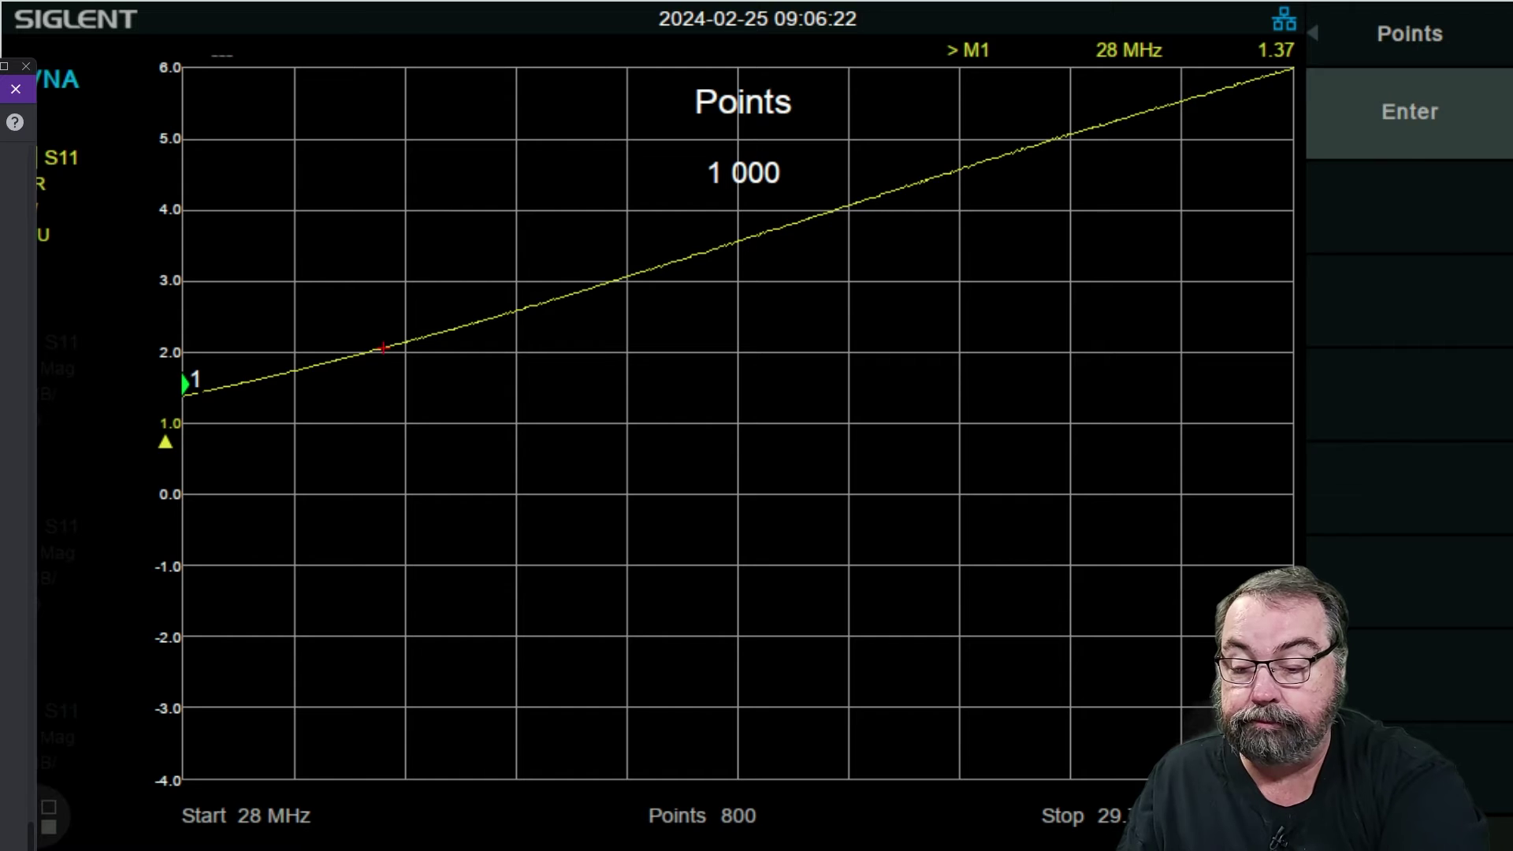
pyautogui.press('Return')
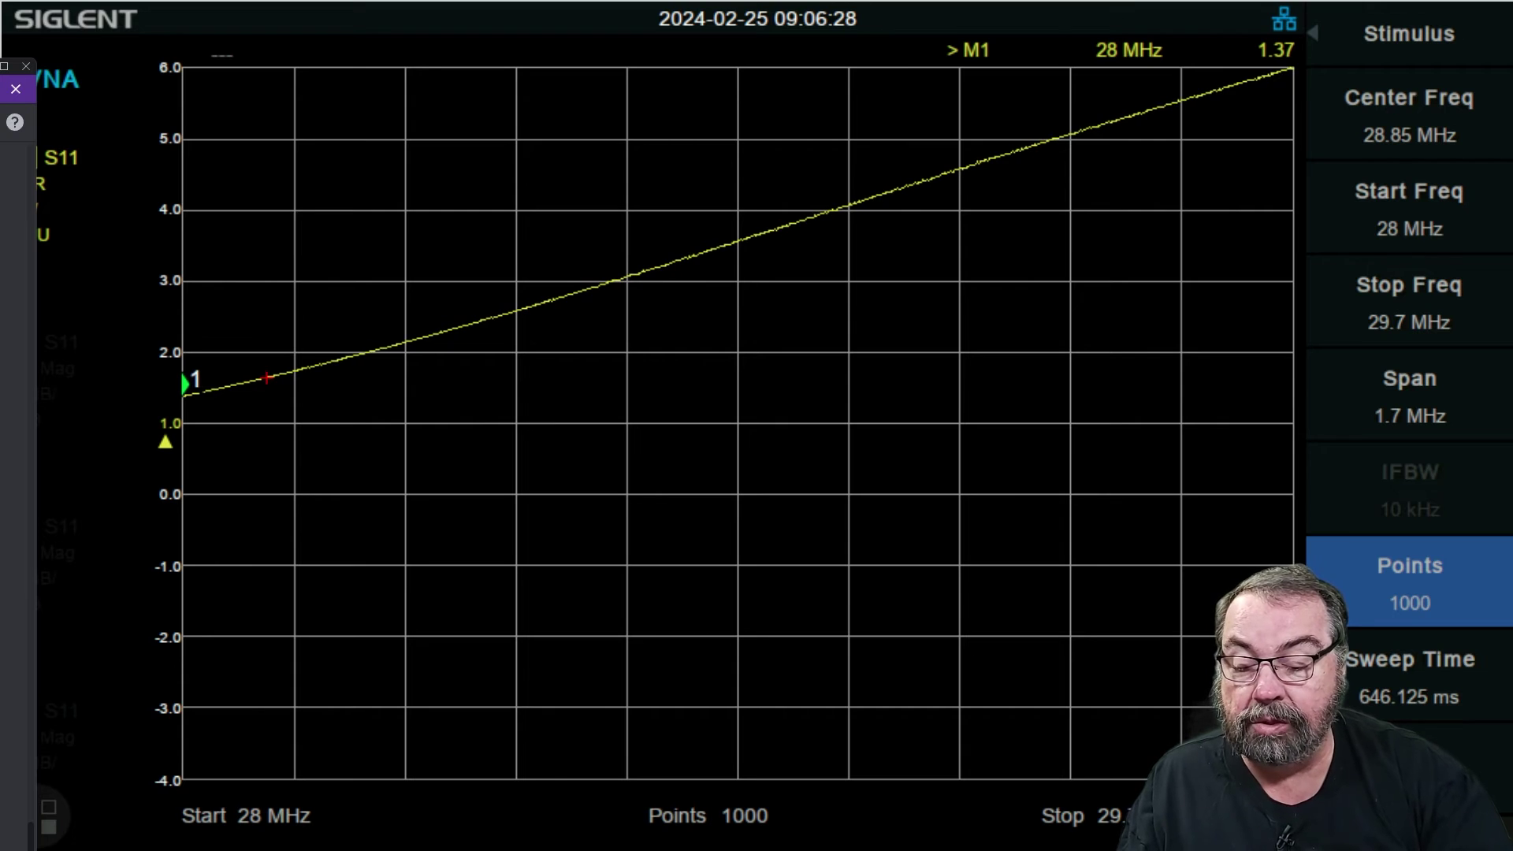
# Step: Back in the Meas settings, switch the measurement to S21 and then back to S11
pyautogui.click(1411, 34)
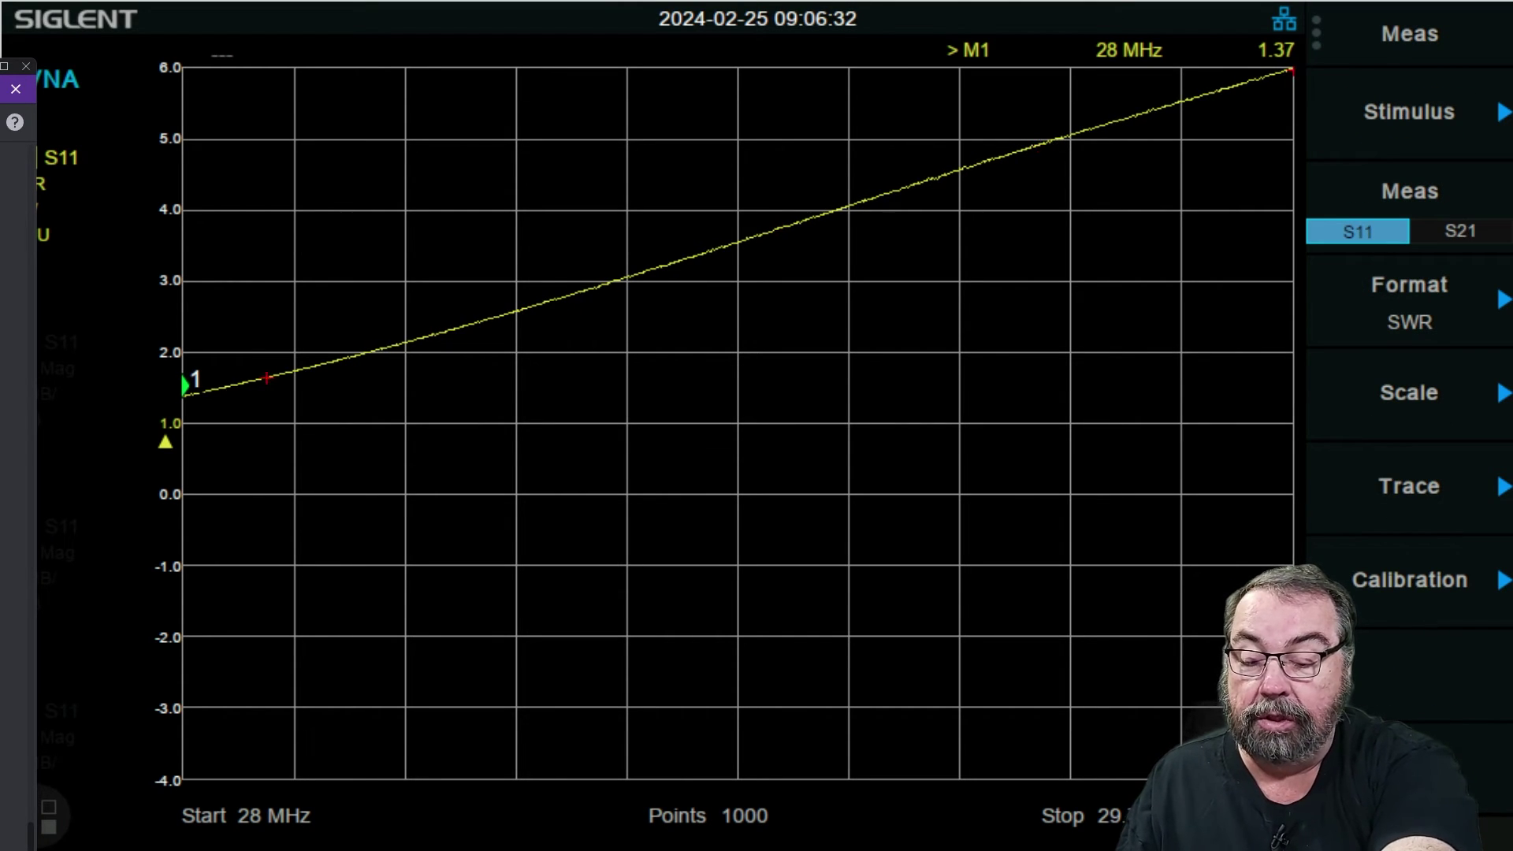
pyautogui.click(1460, 231)
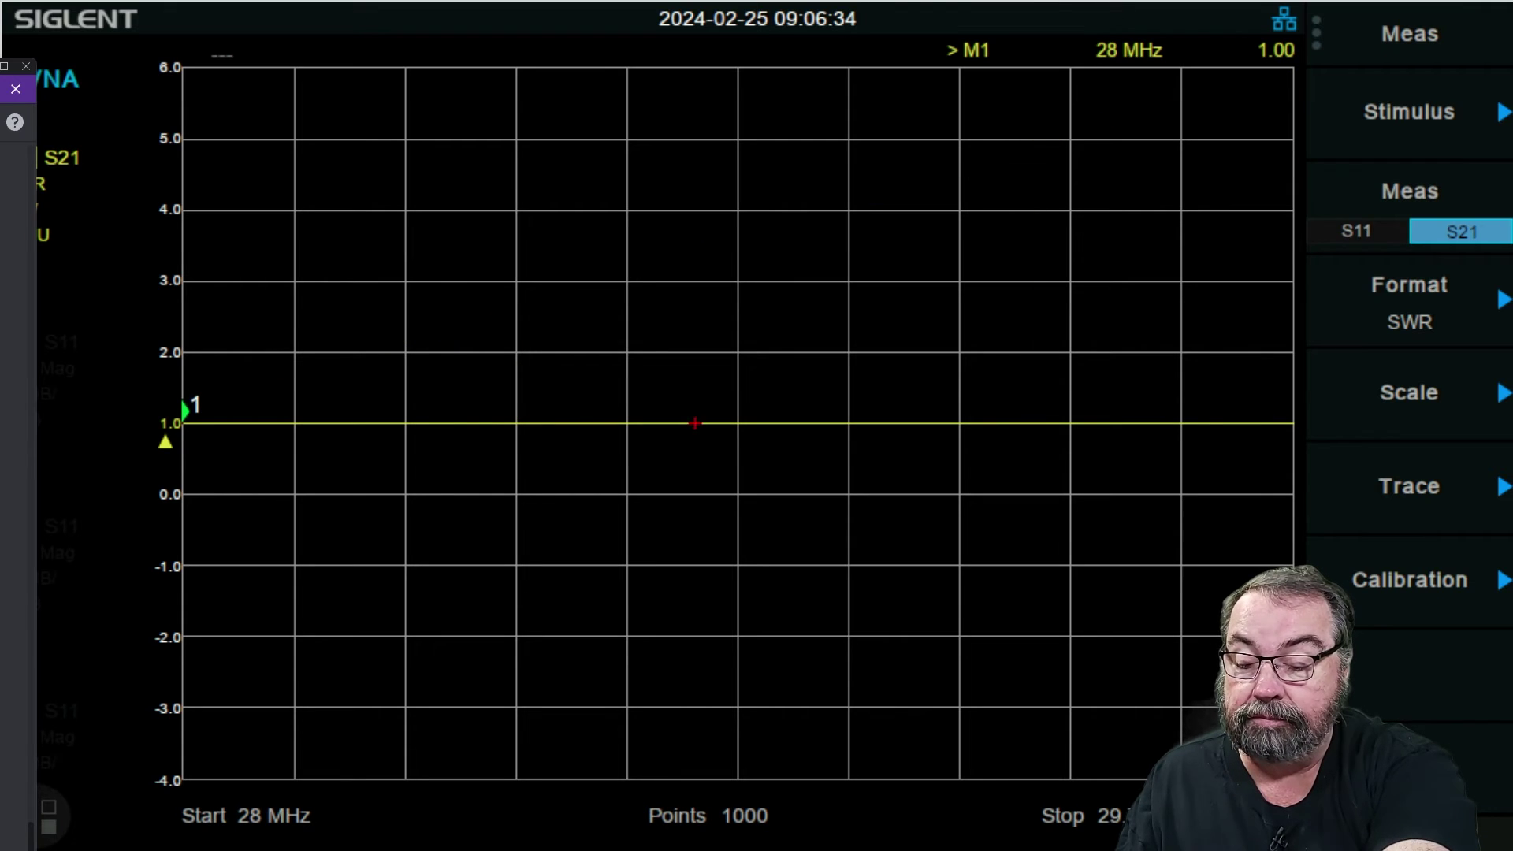
pyautogui.click(1357, 231)
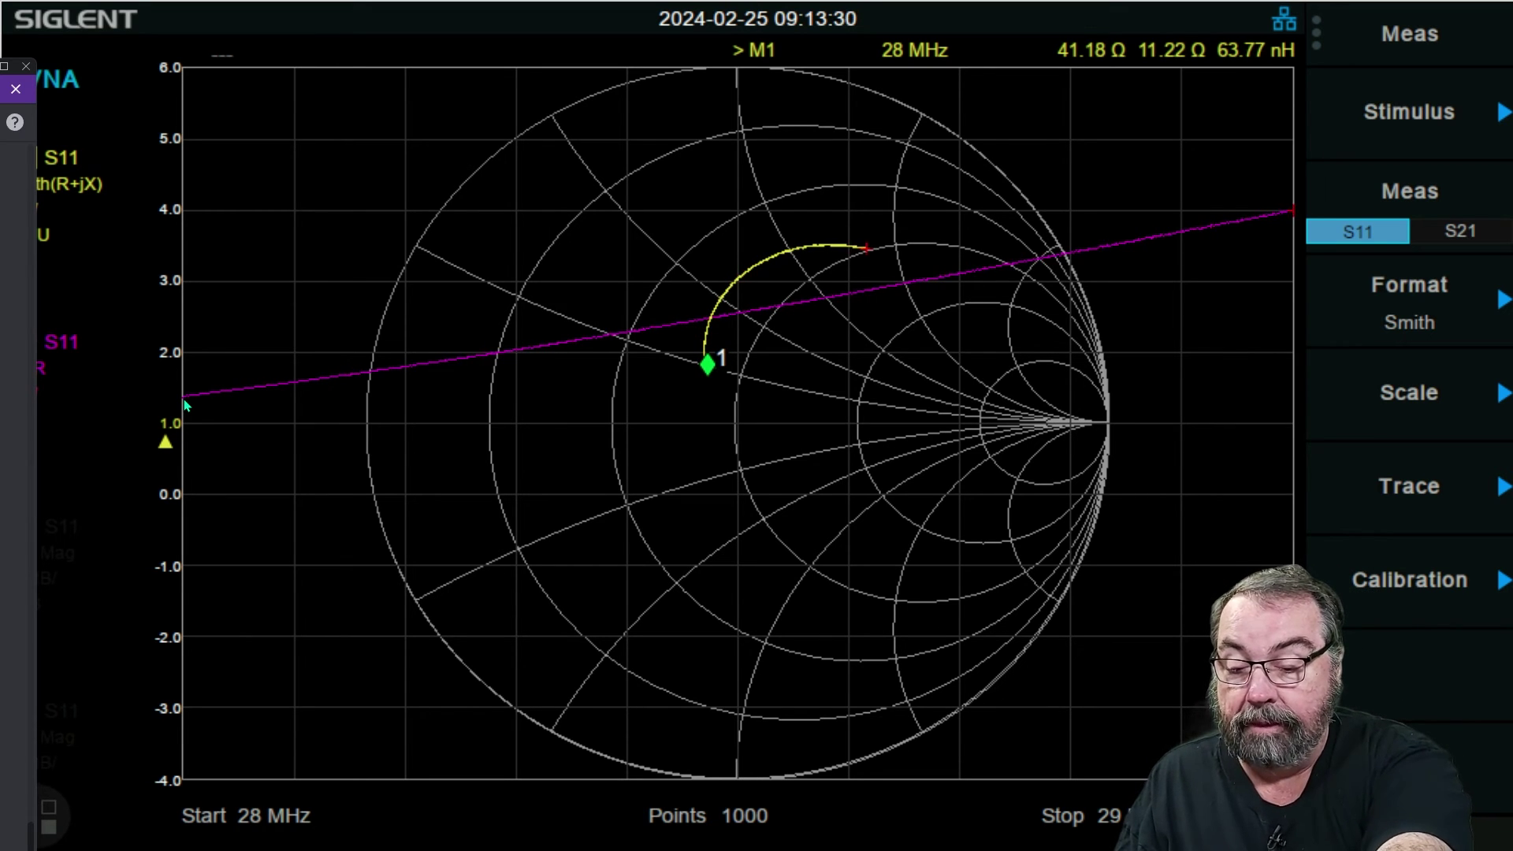
# Step: In the trace settings, move marker 1 from 28.07 MHz up to 29 MHz
pyautogui.click(1409, 486)
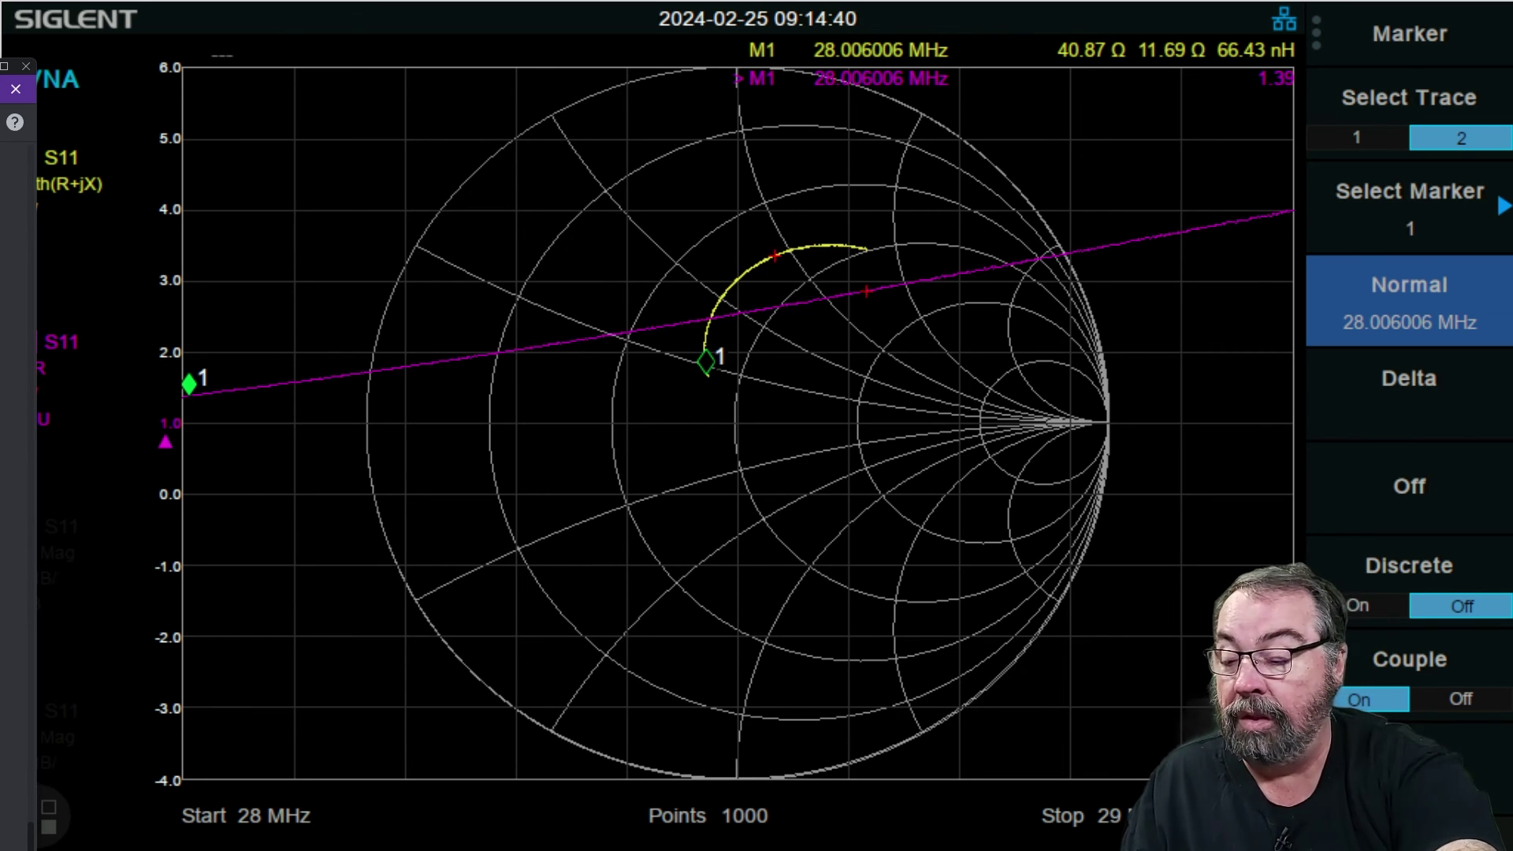
pyautogui.scroll(10, 709, 355)
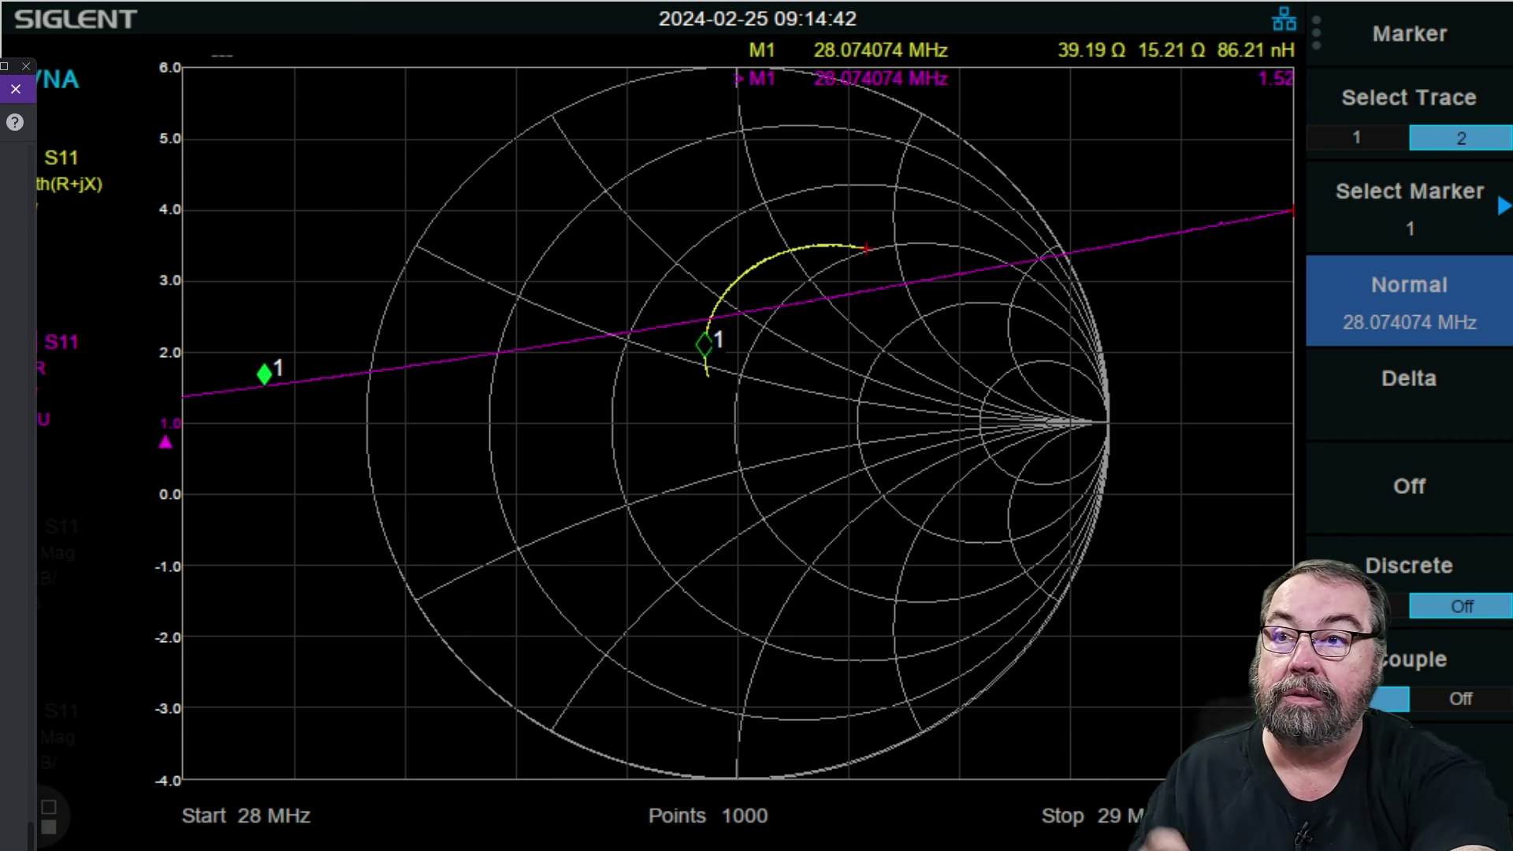
pyautogui.scroll(8, 710, 355)
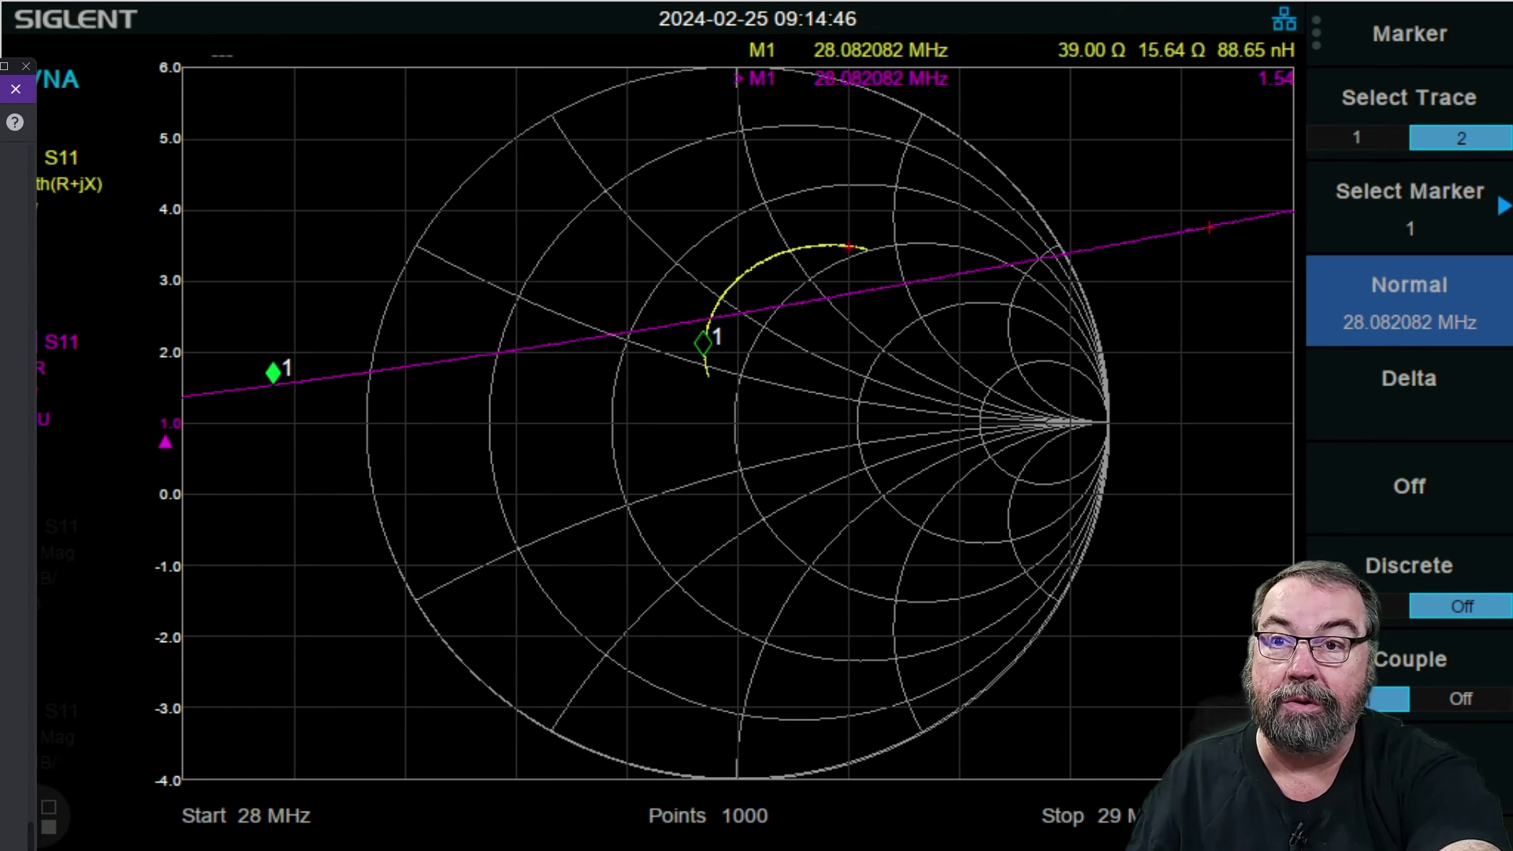
pyautogui.scroll(9, 709, 355)
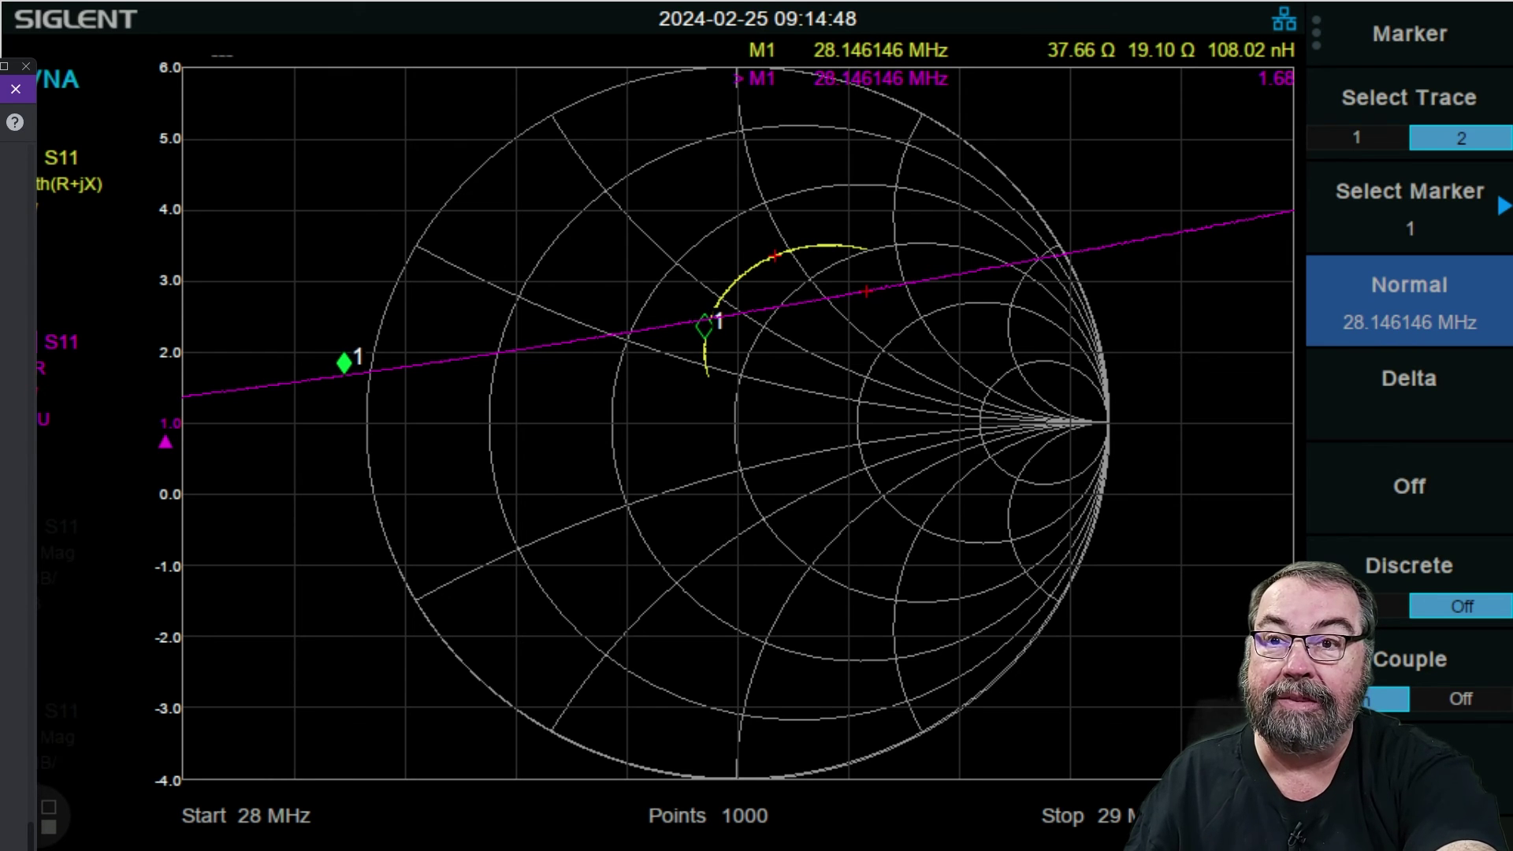
pyautogui.scroll(10, 709, 354)
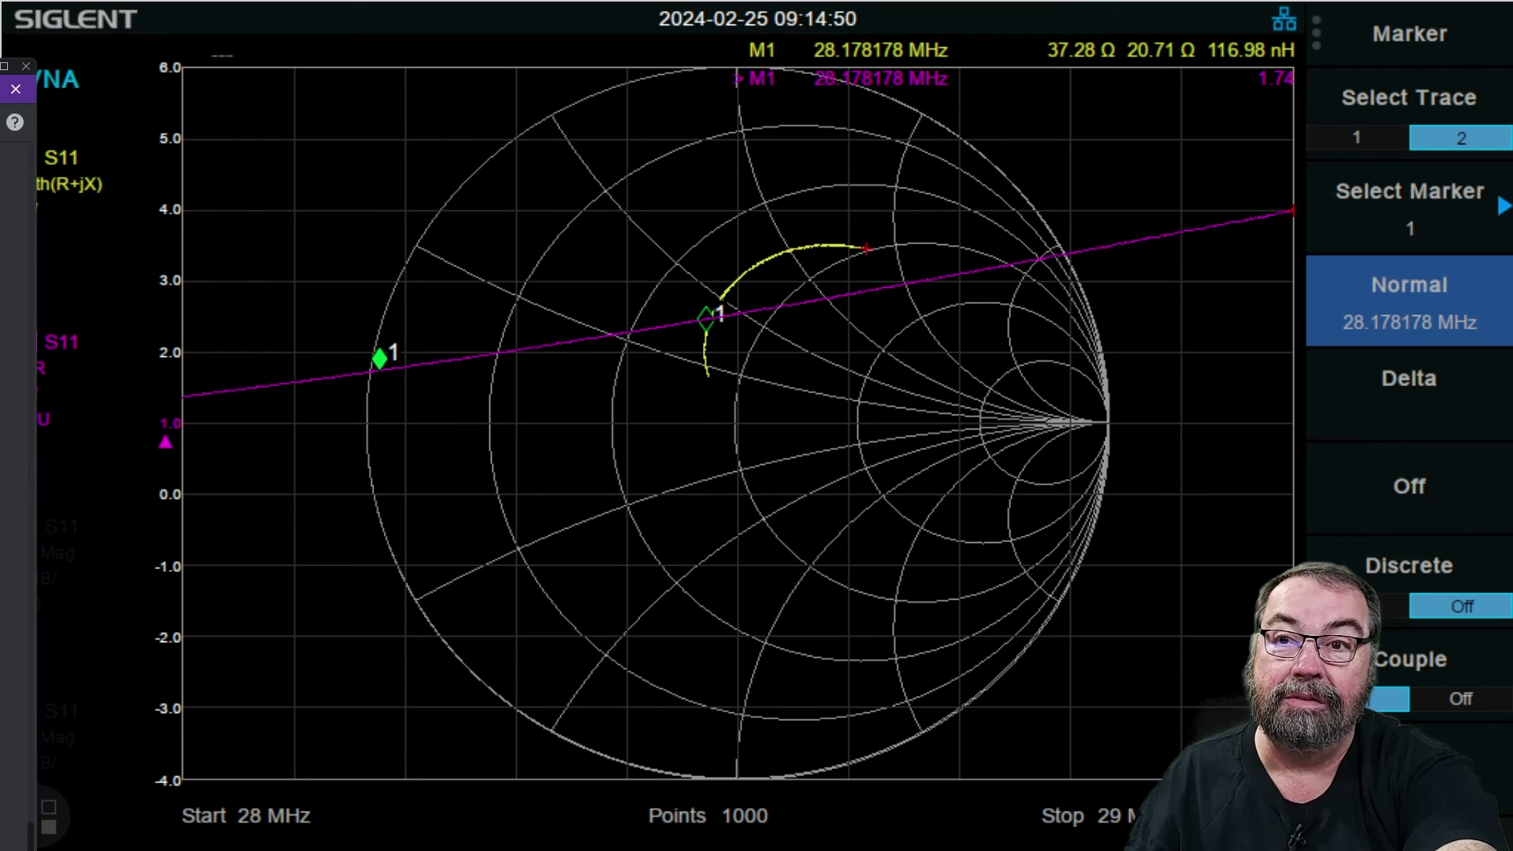
pyautogui.scroll(20, 709, 355)
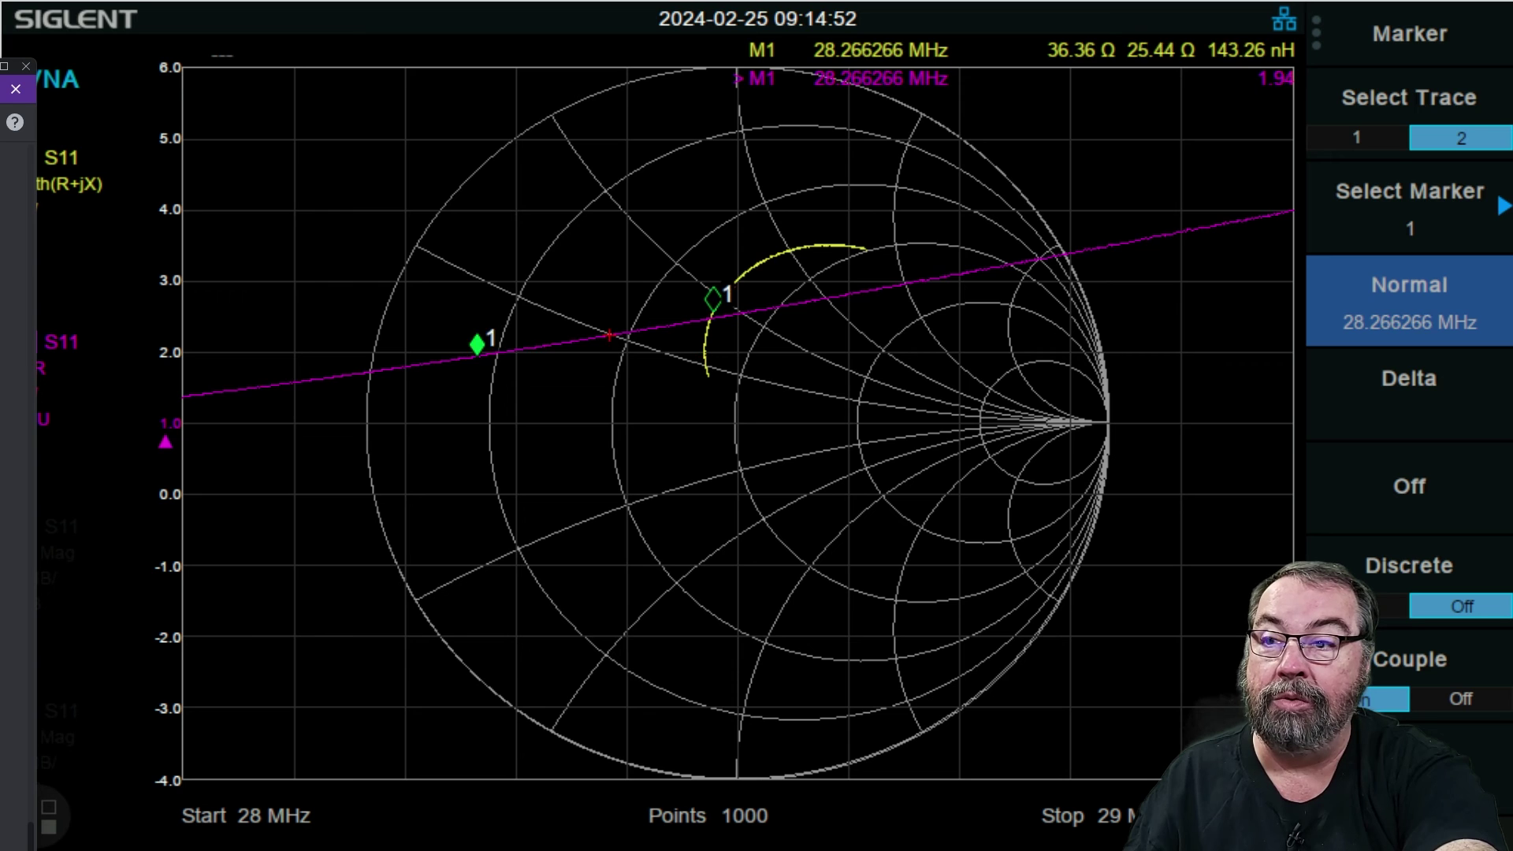
pyautogui.scroll(20, 710, 355)
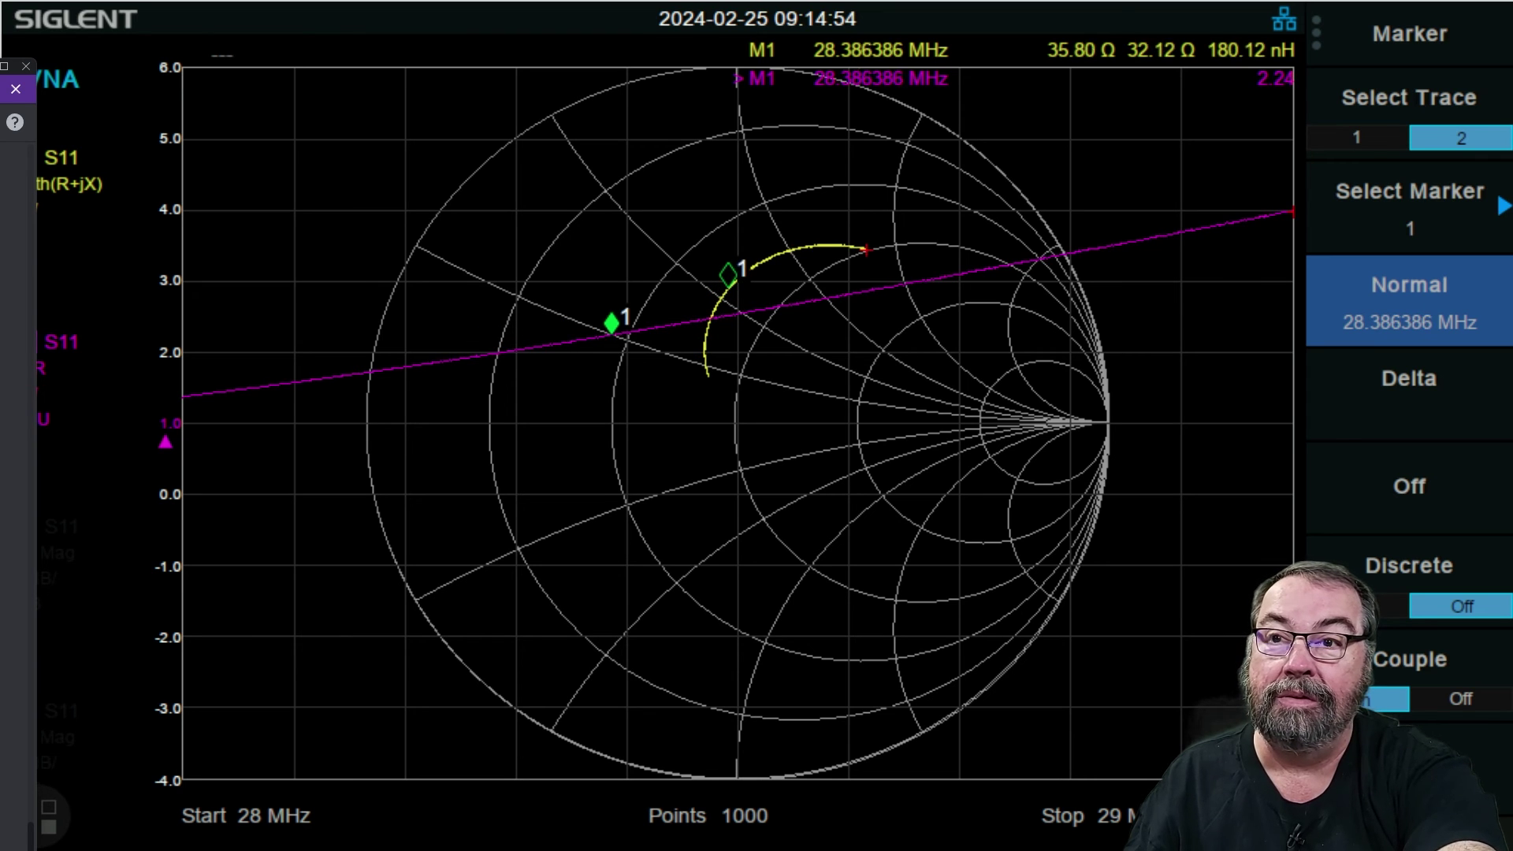
pyautogui.scroll(20, 709, 354)
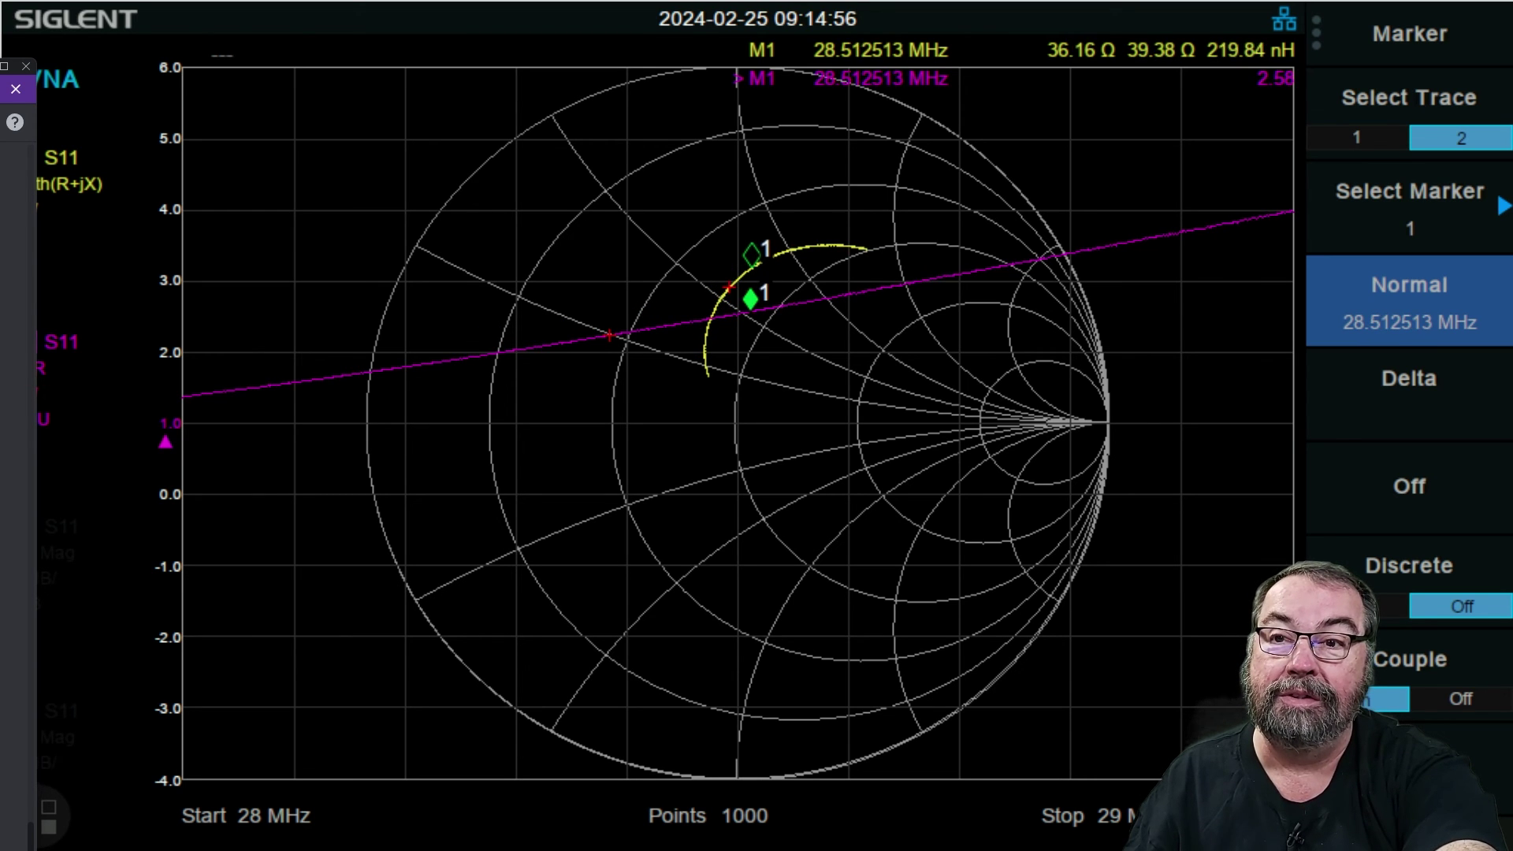
pyautogui.scroll(20, 710, 355)
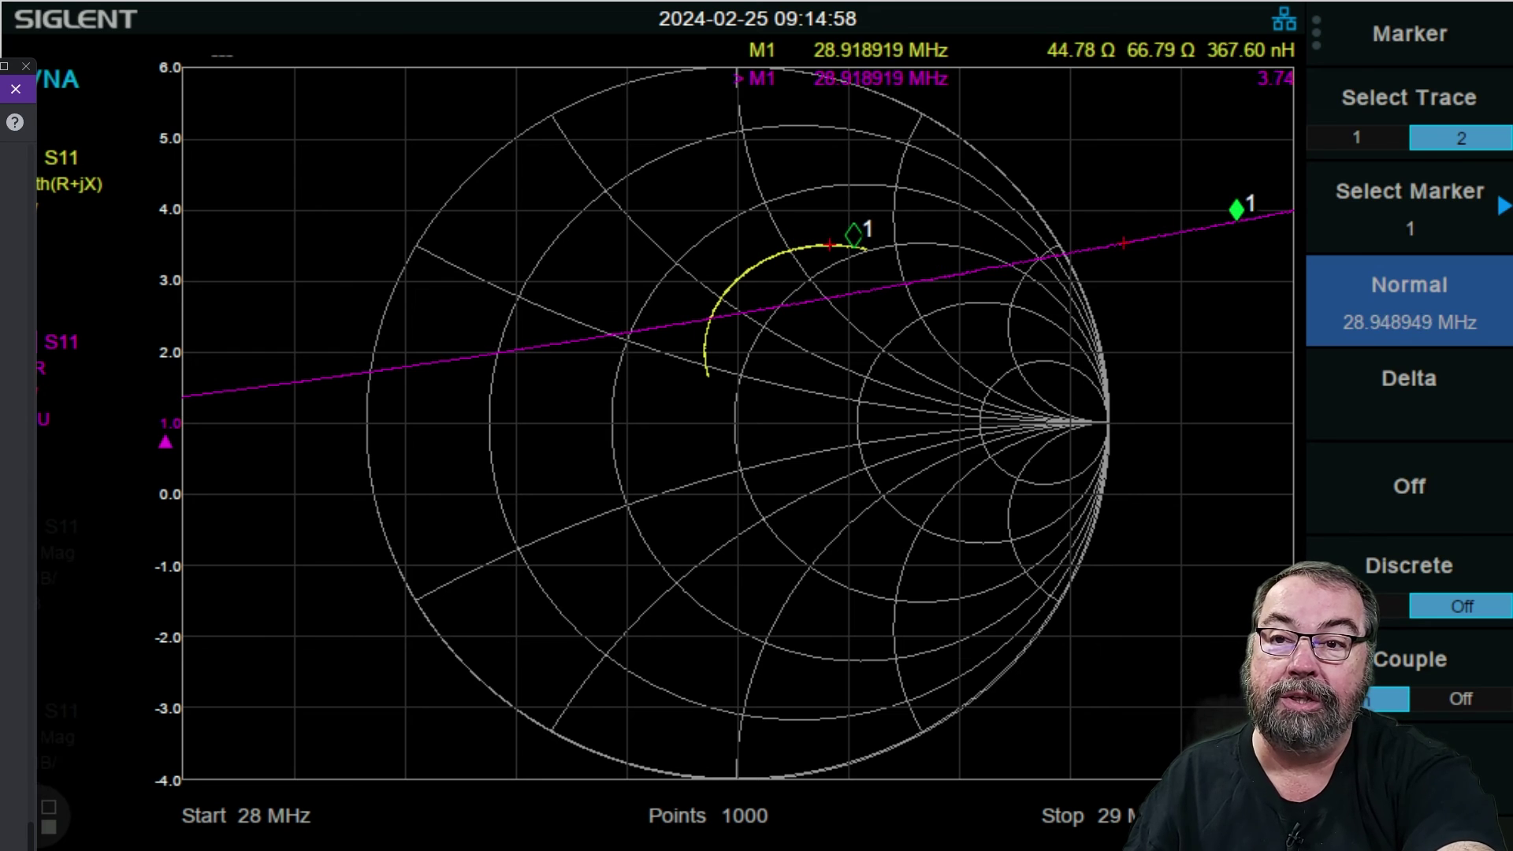
pyautogui.scroll(8, 709, 355)
# Step: Bring marker 1 back down to 28.299299 MHz
pyautogui.scroll(-2, 709, 354)
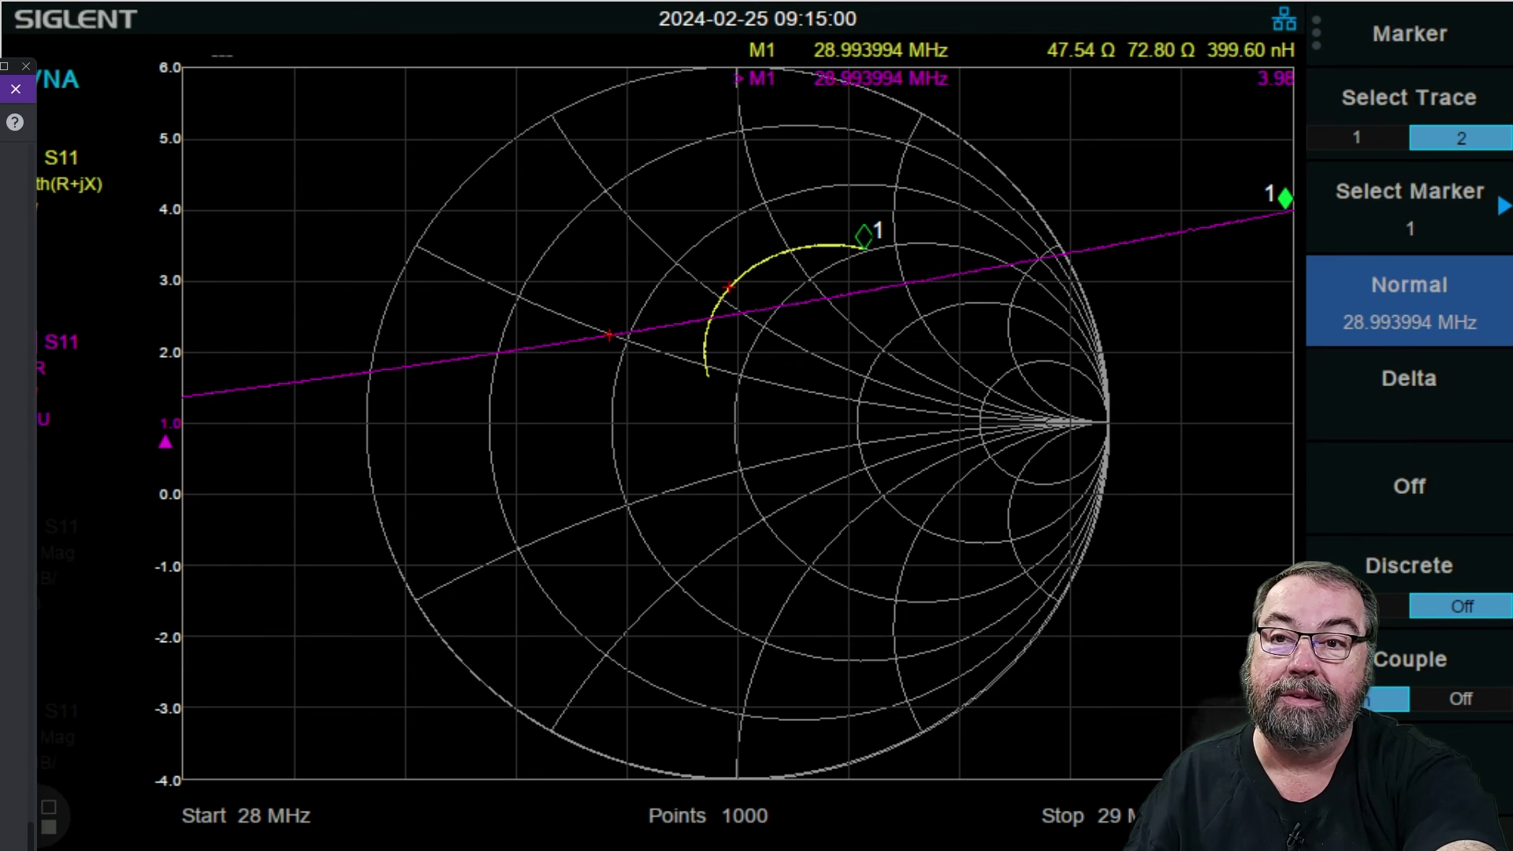
pyautogui.scroll(-8, 709, 354)
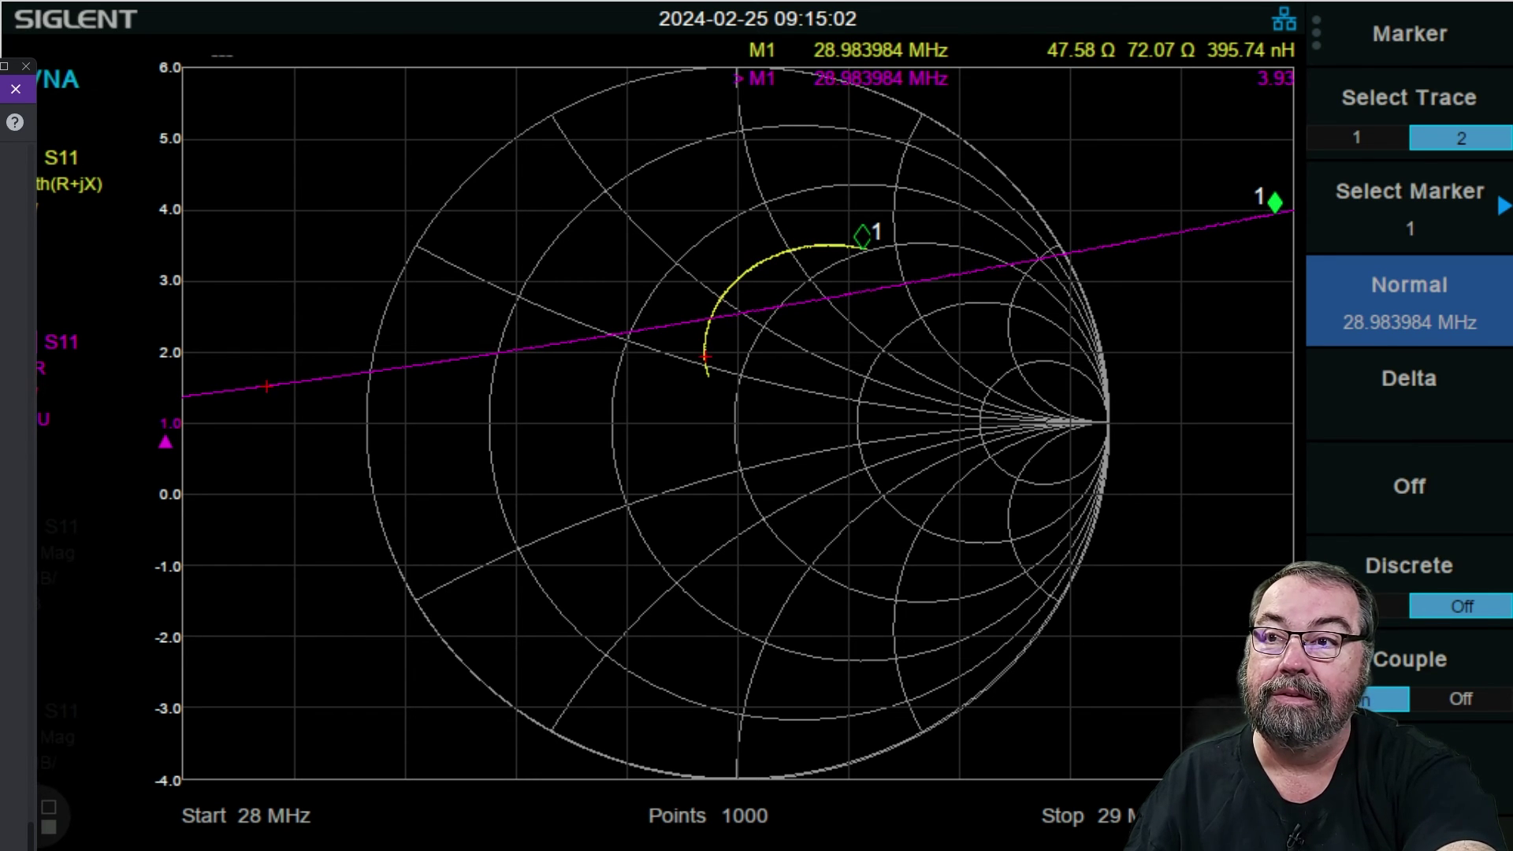
pyautogui.scroll(-4, 709, 355)
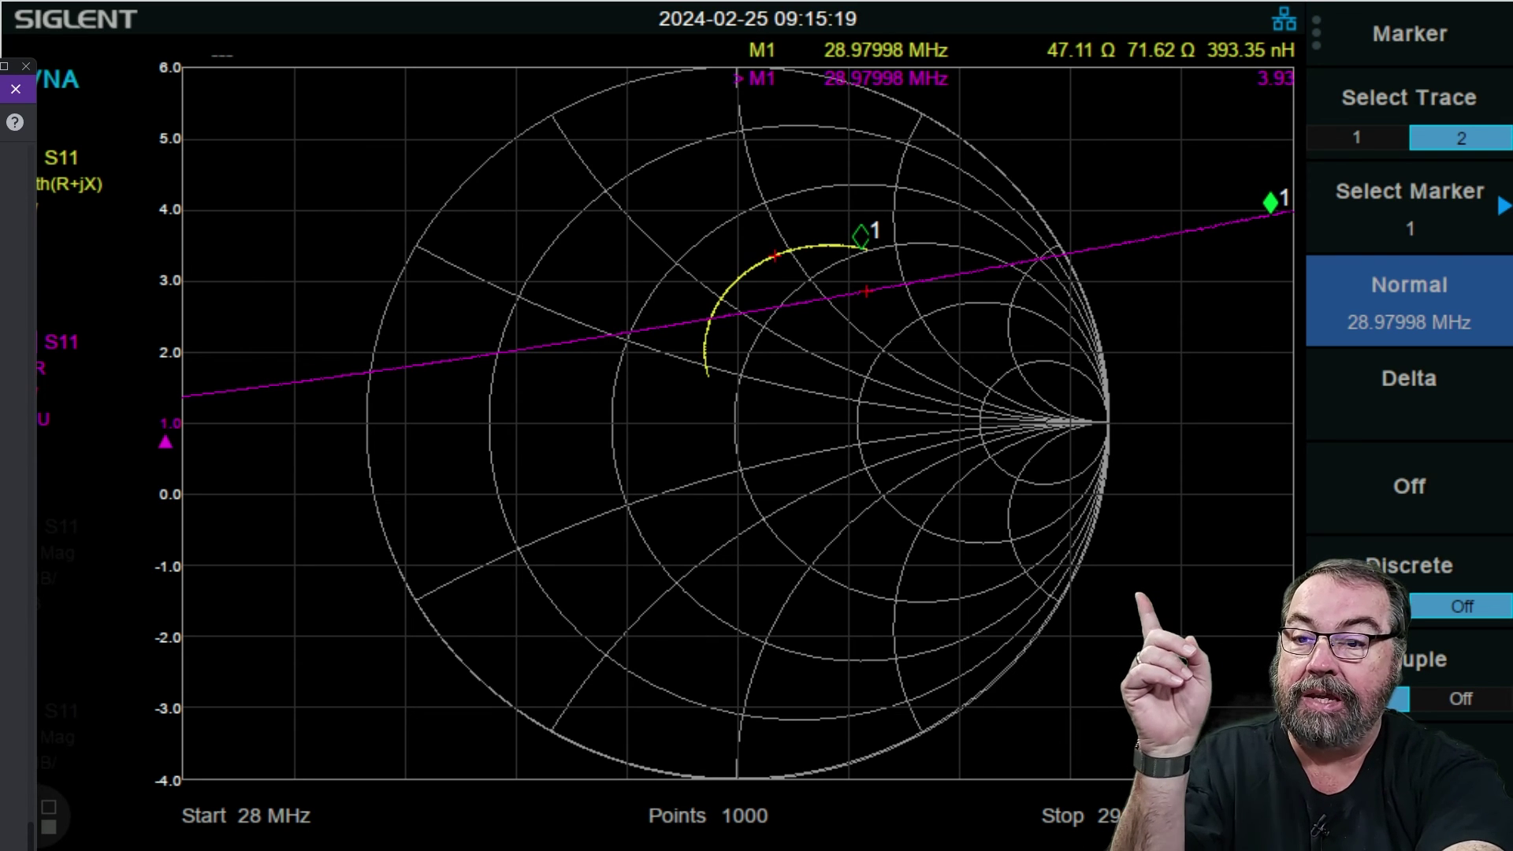
pyautogui.scroll(-10, 843, 236)
pyautogui.scroll(-5, 823, 232)
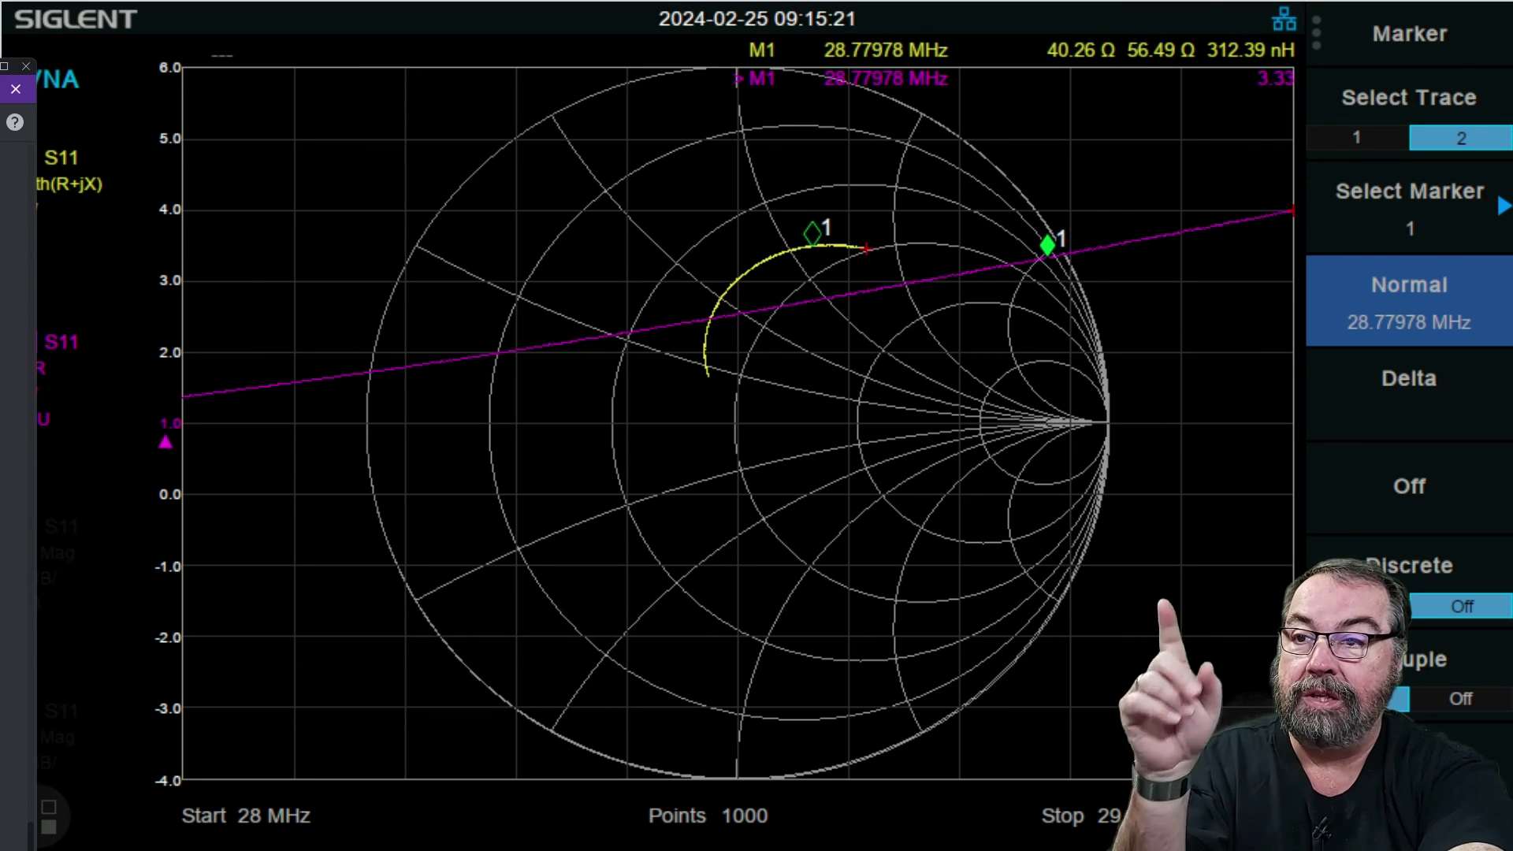
pyautogui.scroll(-1, 815, 232)
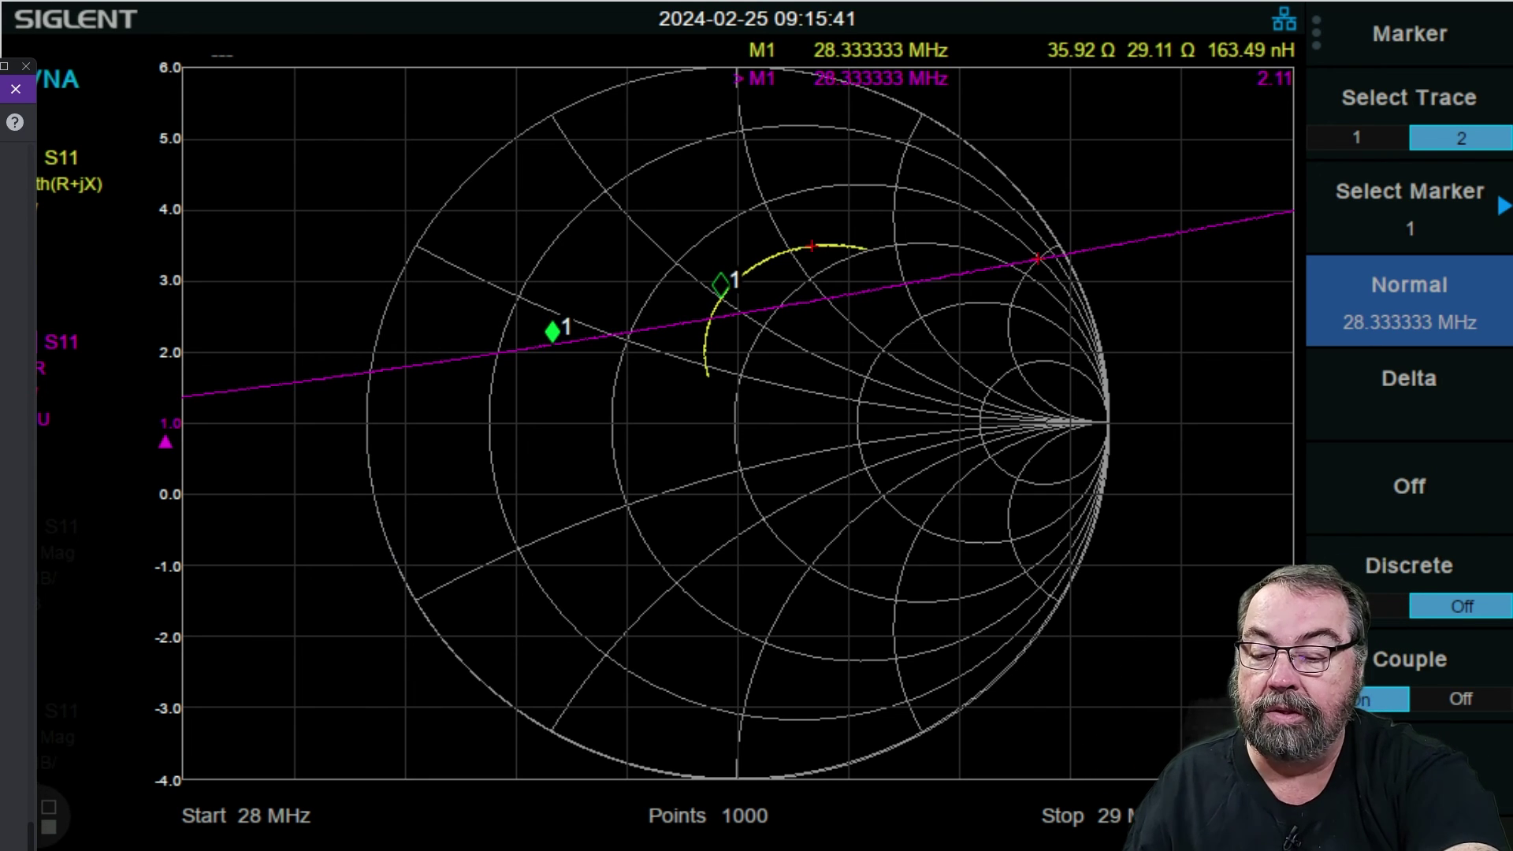
pyautogui.scroll(-2, 717, 284)
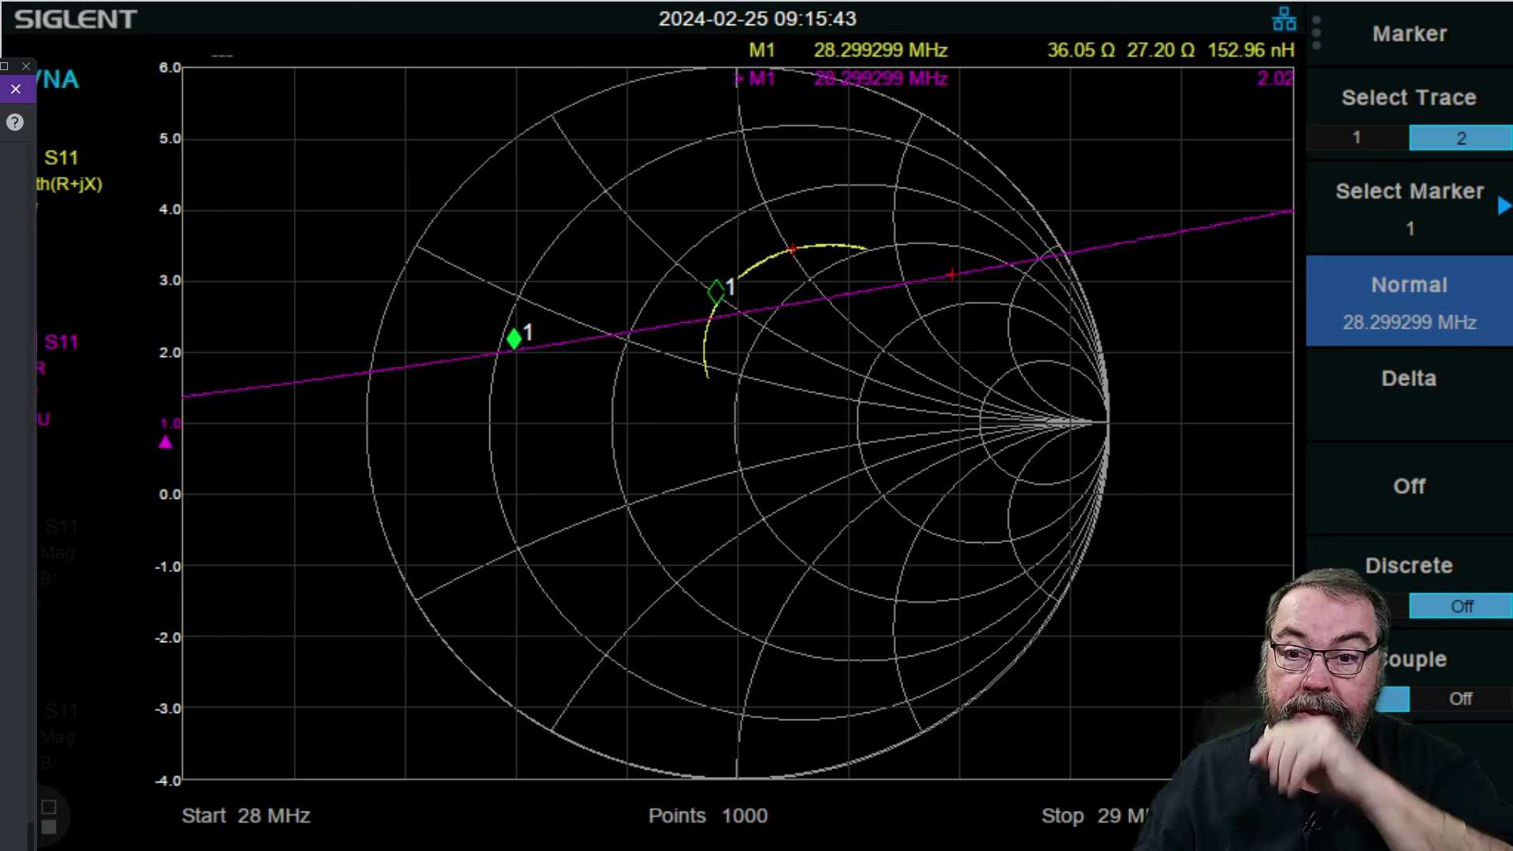